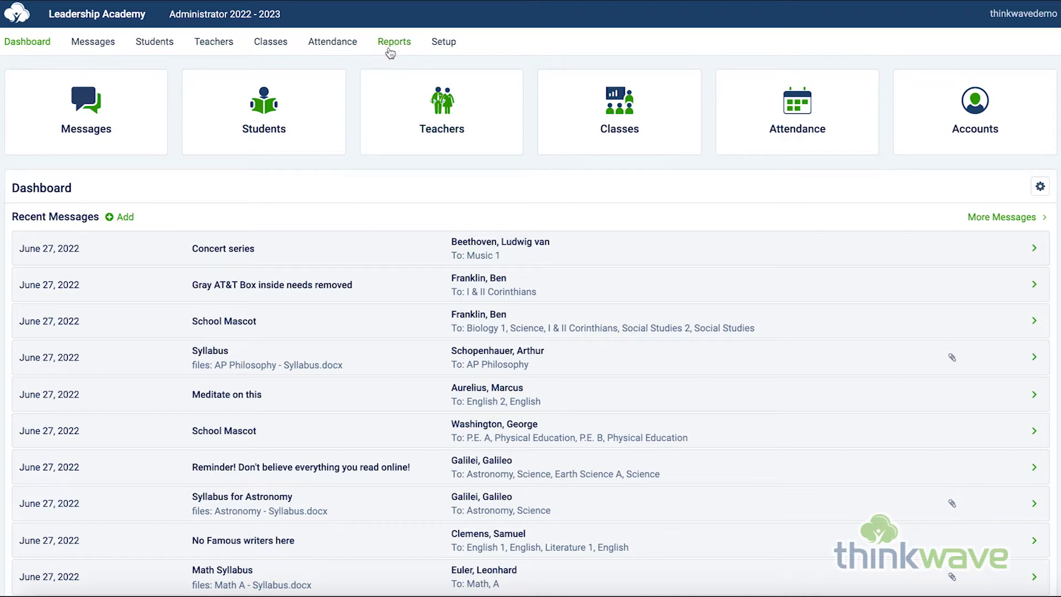
# Step: Create a new custom report from the school's reports and title it "Demo"
pyautogui.click(389, 50)
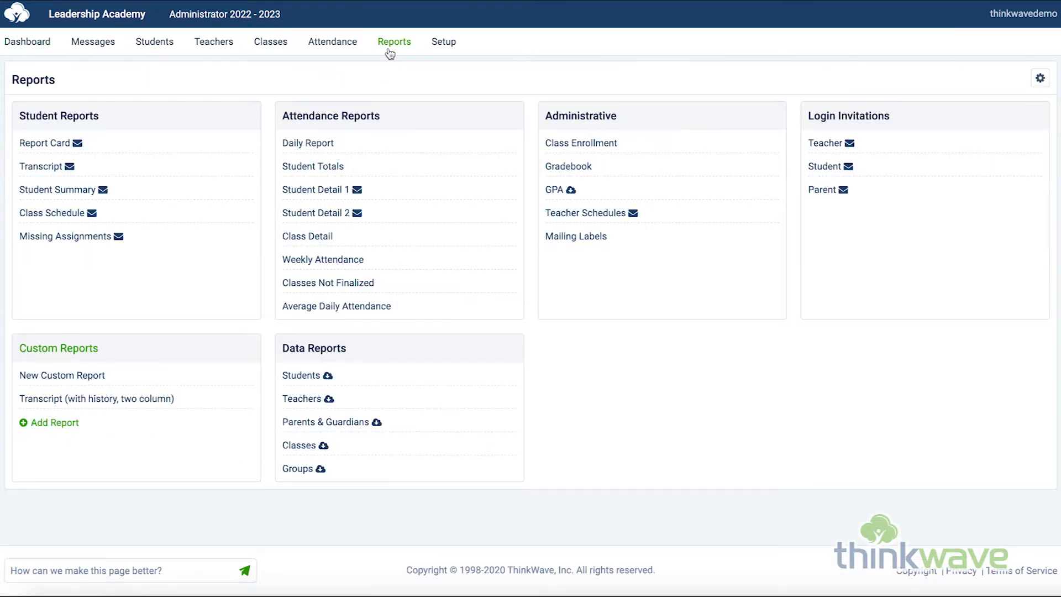
pyautogui.click(41, 424)
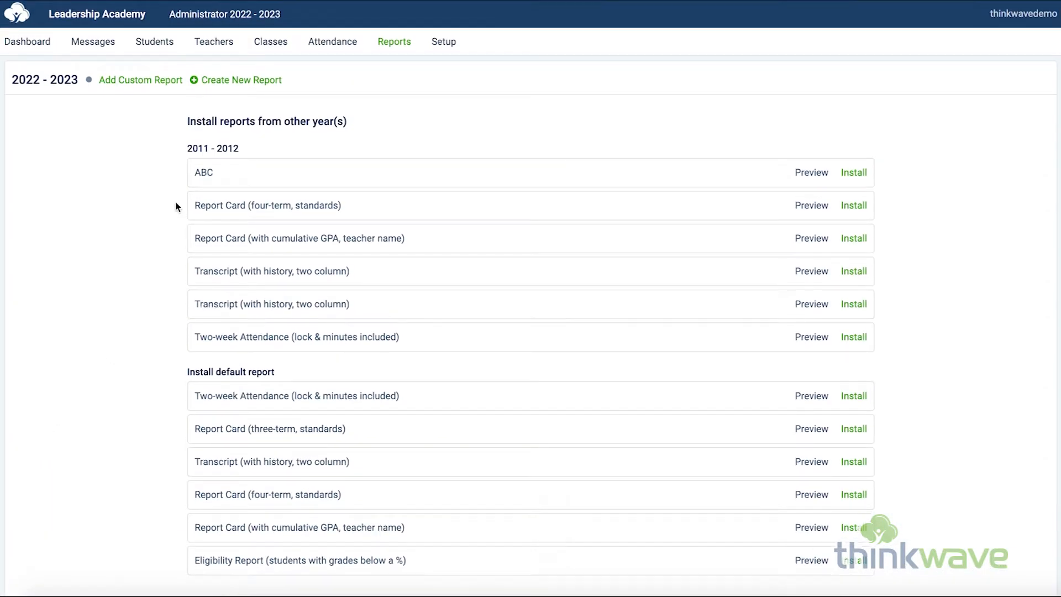
pyautogui.click(241, 81)
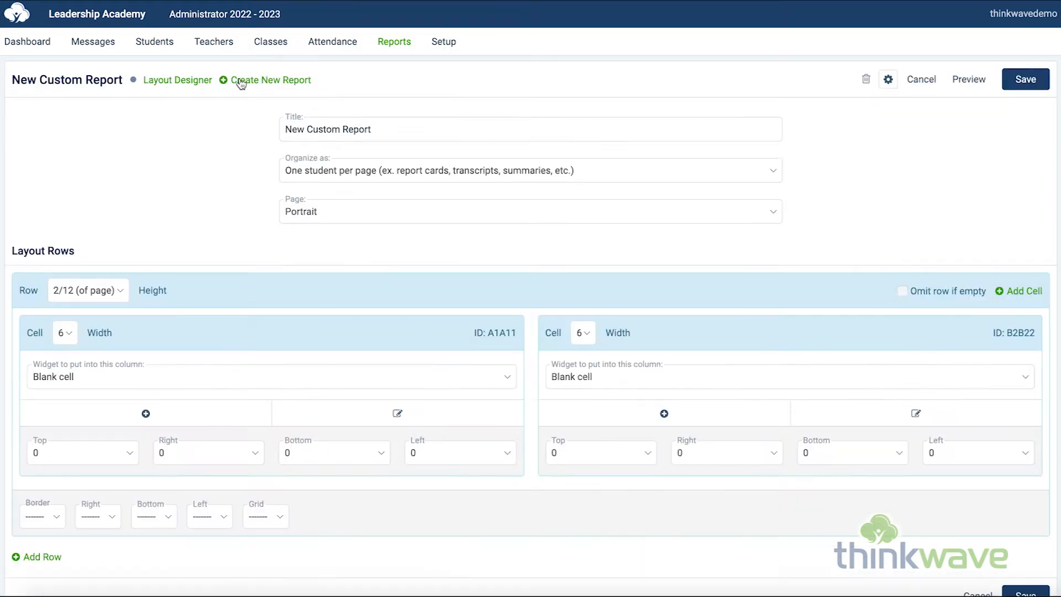
pyautogui.click(406, 129)
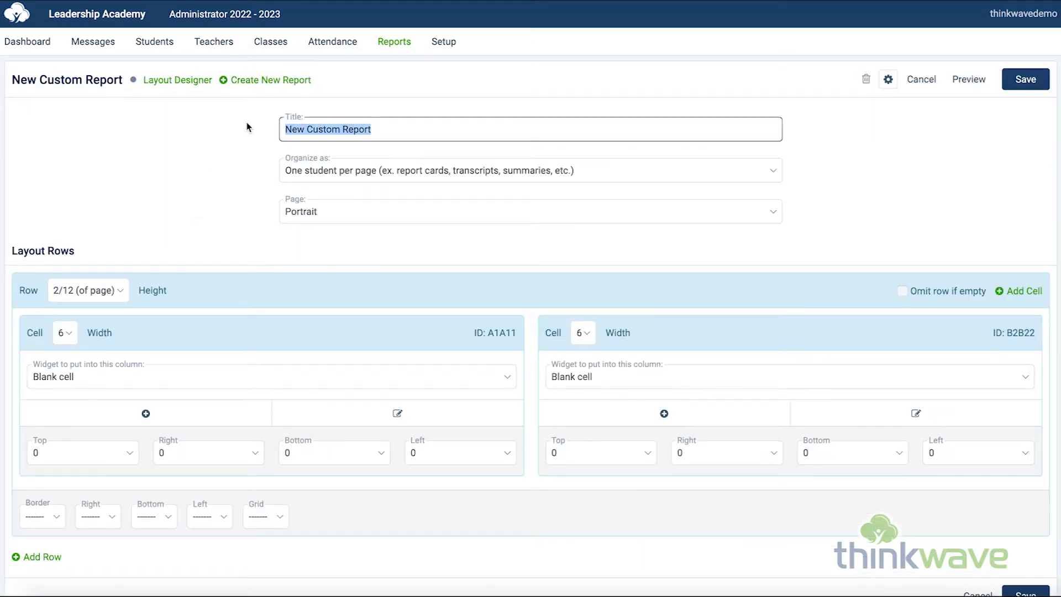
pyautogui.write('Demo')
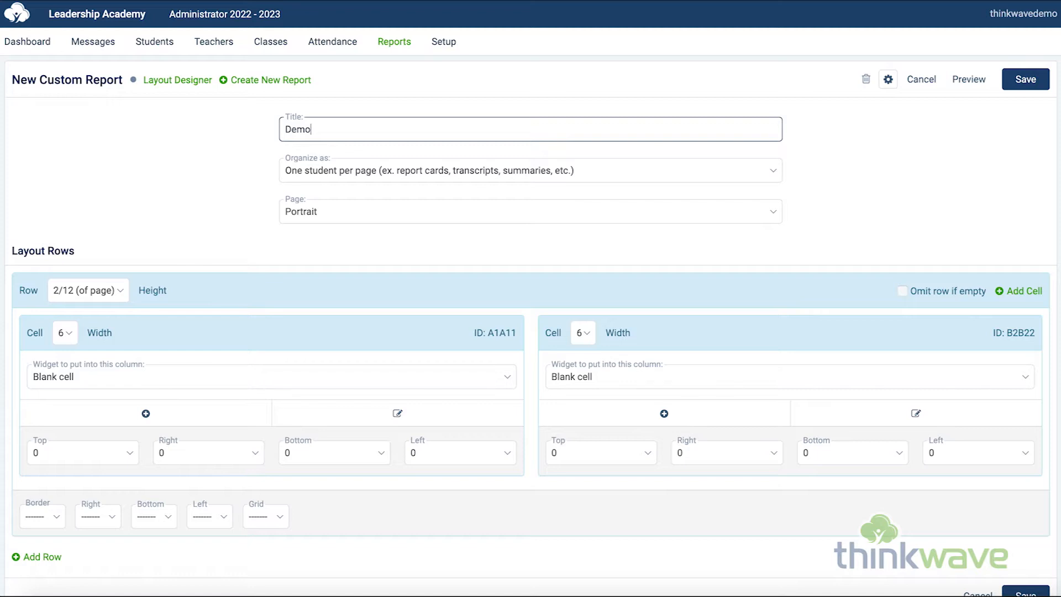
# Step: Set the layout row's height to 12/12 of the page and its first cell's width to 12
pyautogui.click(124, 283)
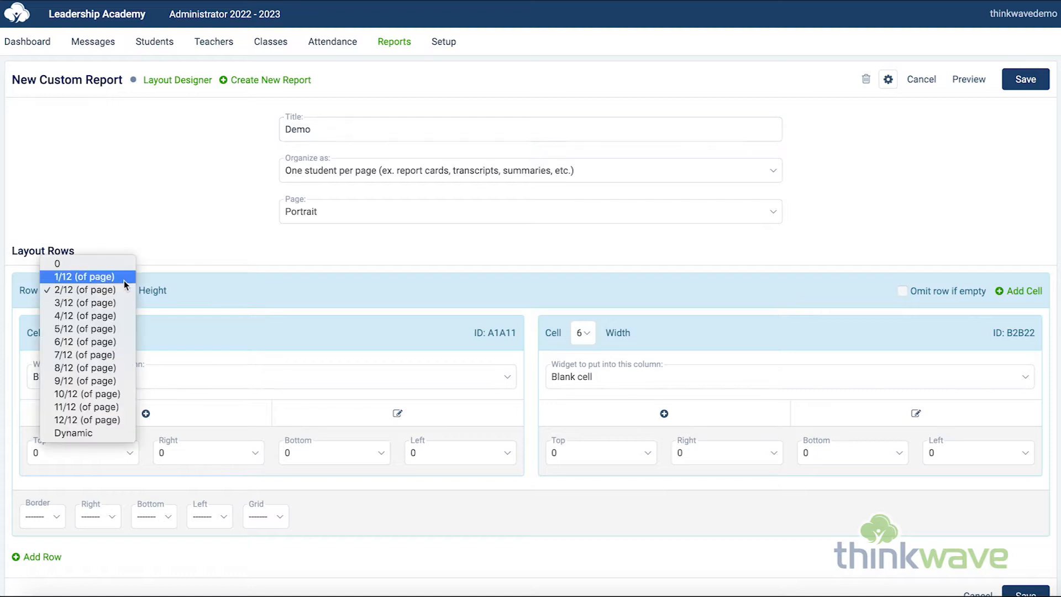
pyautogui.click(107, 417)
pyautogui.click(59, 333)
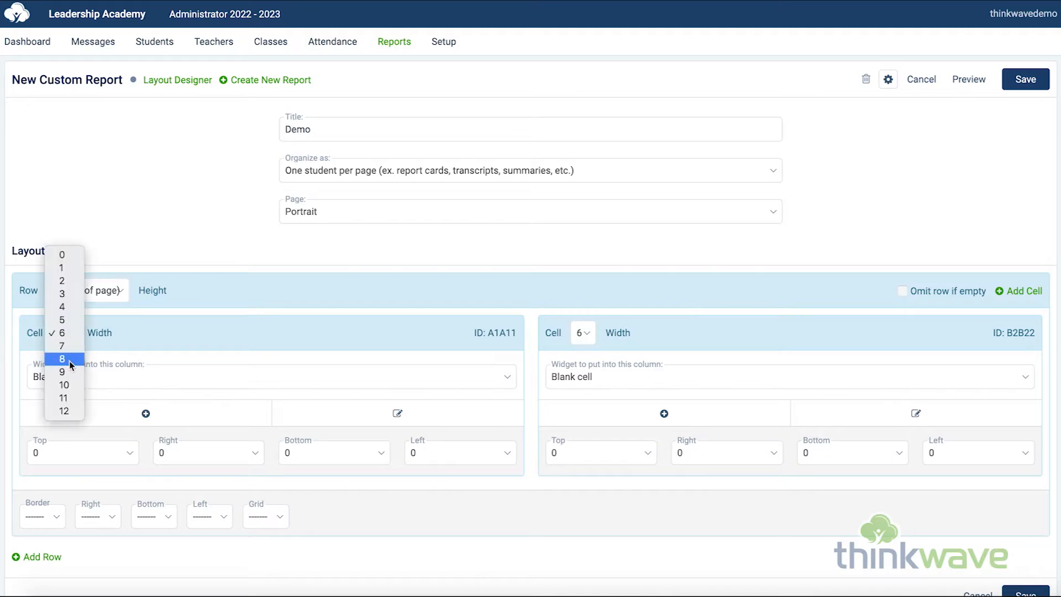
pyautogui.click(64, 411)
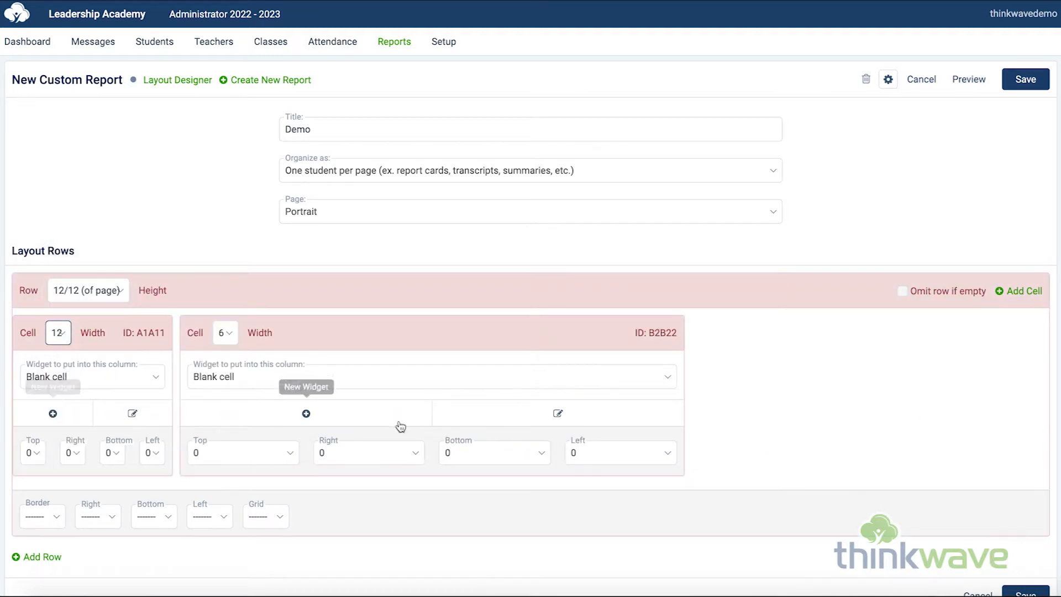
# Step: Delete the row's second cell by setting its width to 0, and save the report
pyautogui.click(236, 334)
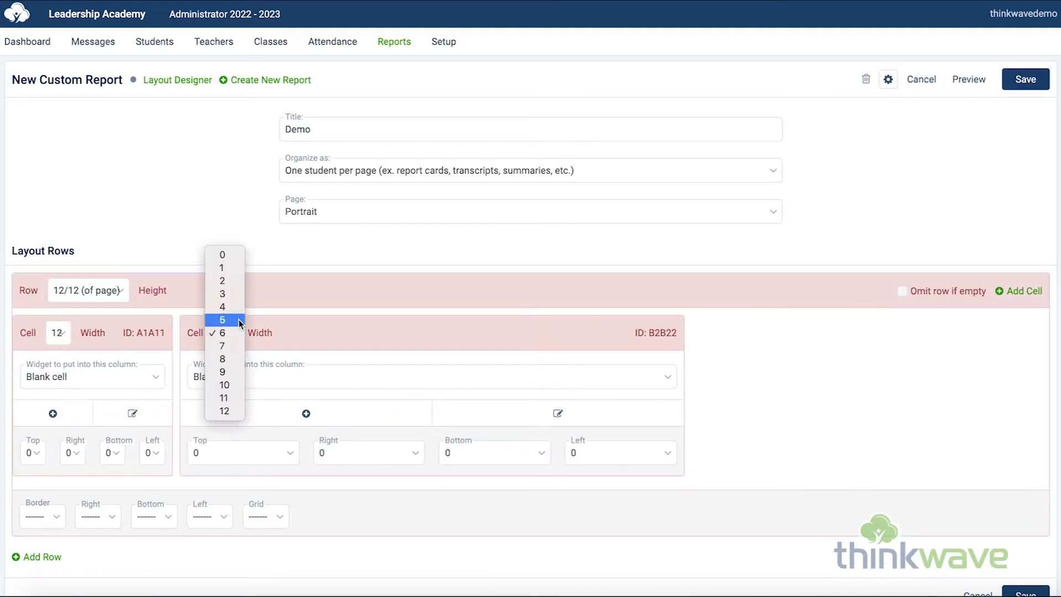
pyautogui.click(237, 258)
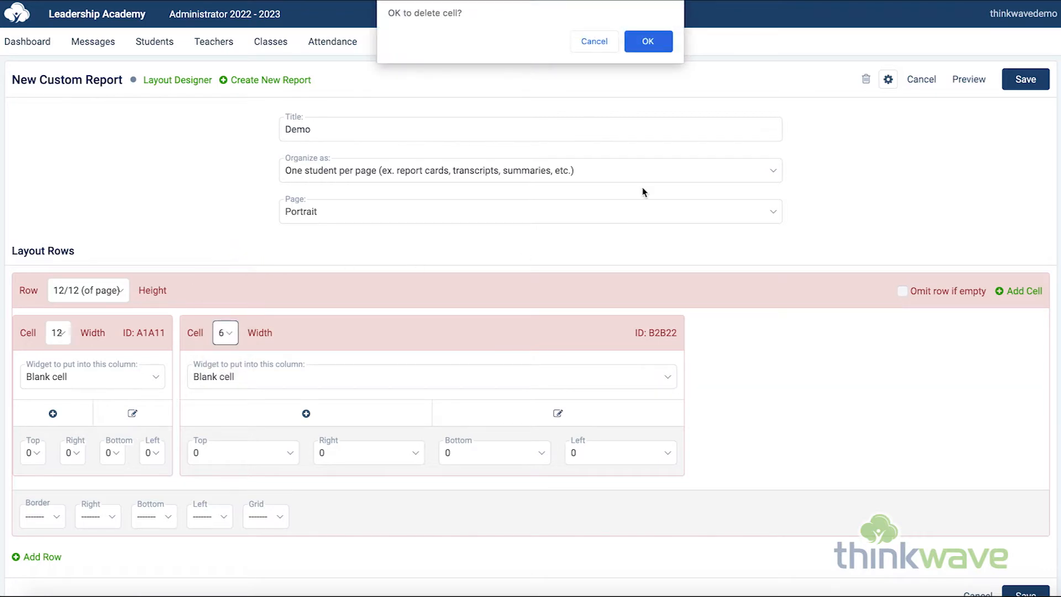
pyautogui.click(641, 46)
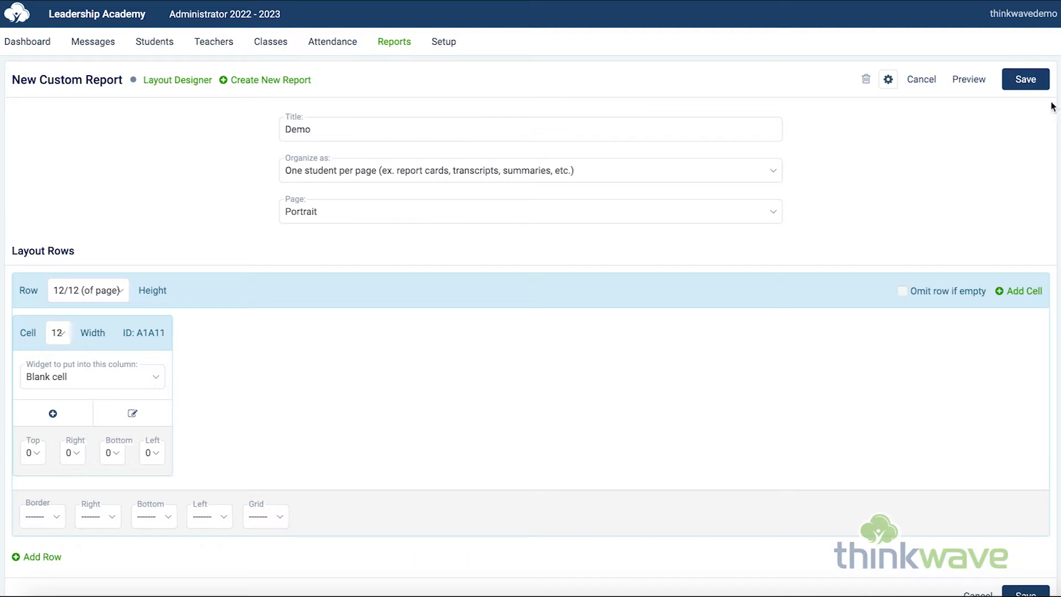
pyautogui.click(1024, 88)
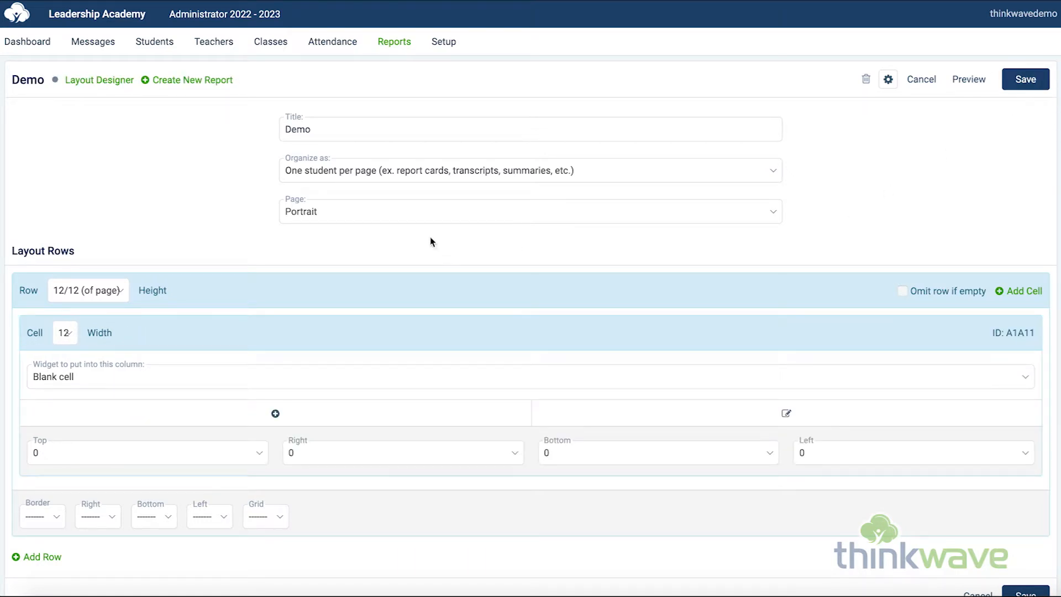
# Step: Add a widget named "Grade Legend" of type Text to the Demo report and save it
pyautogui.moveTo(104, 80)
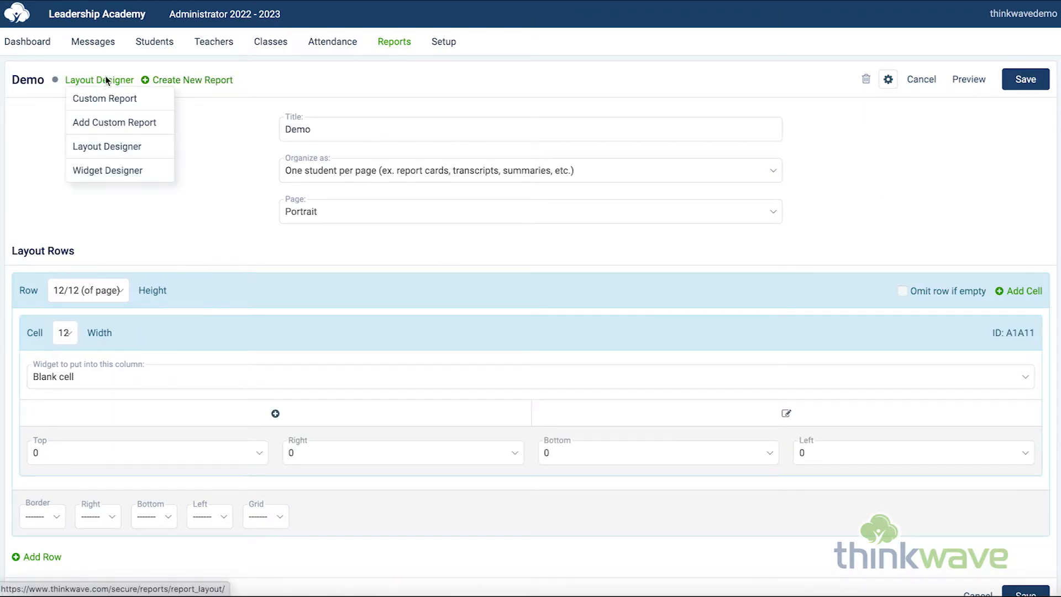
pyautogui.click(98, 171)
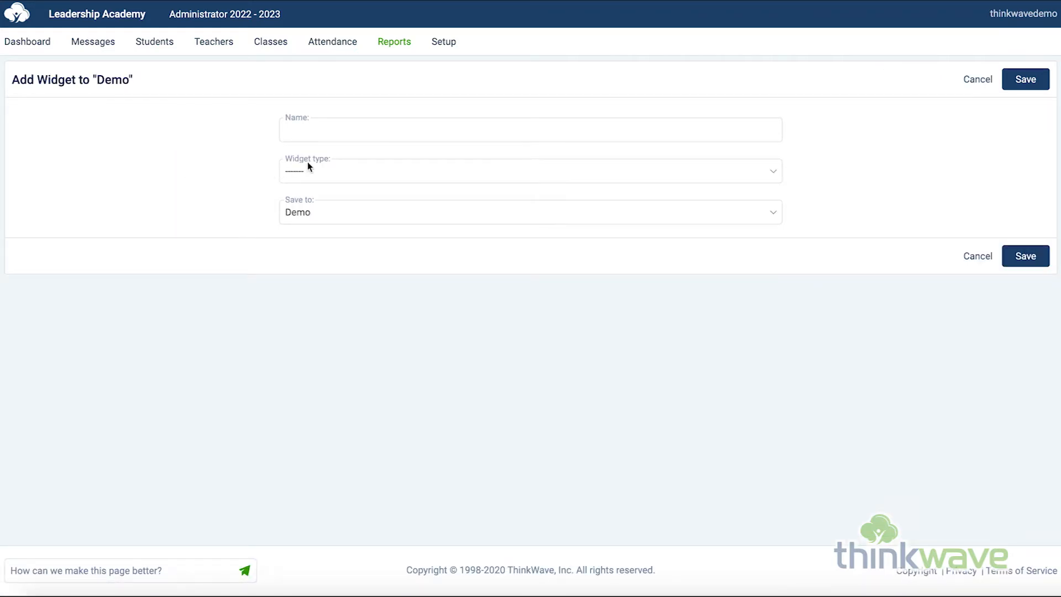
pyautogui.click(362, 130)
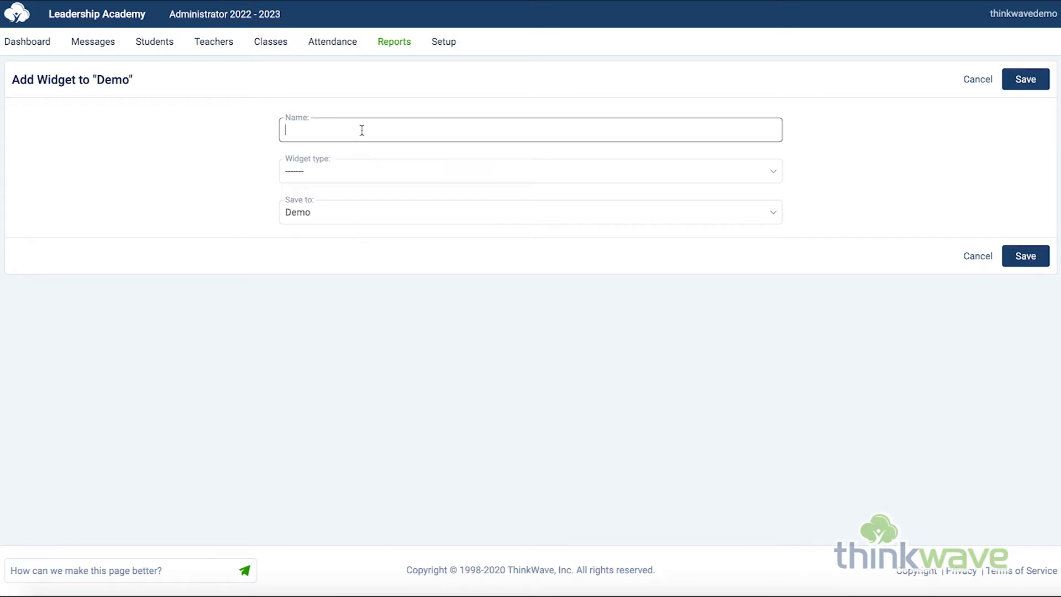
pyautogui.write('Grade Legend')
pyautogui.click(399, 178)
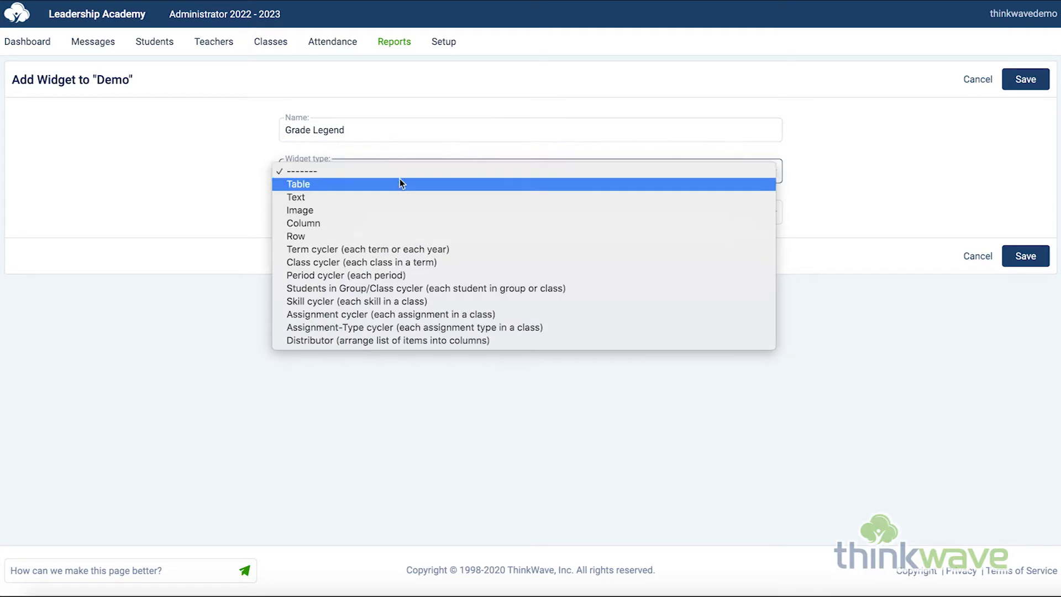
pyautogui.click(397, 198)
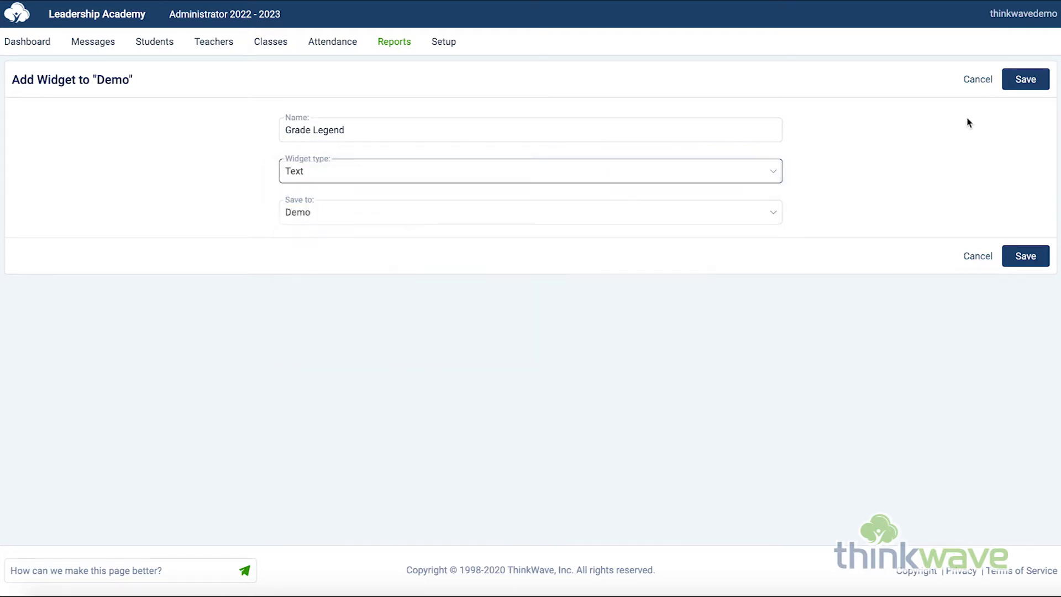
pyautogui.click(1025, 88)
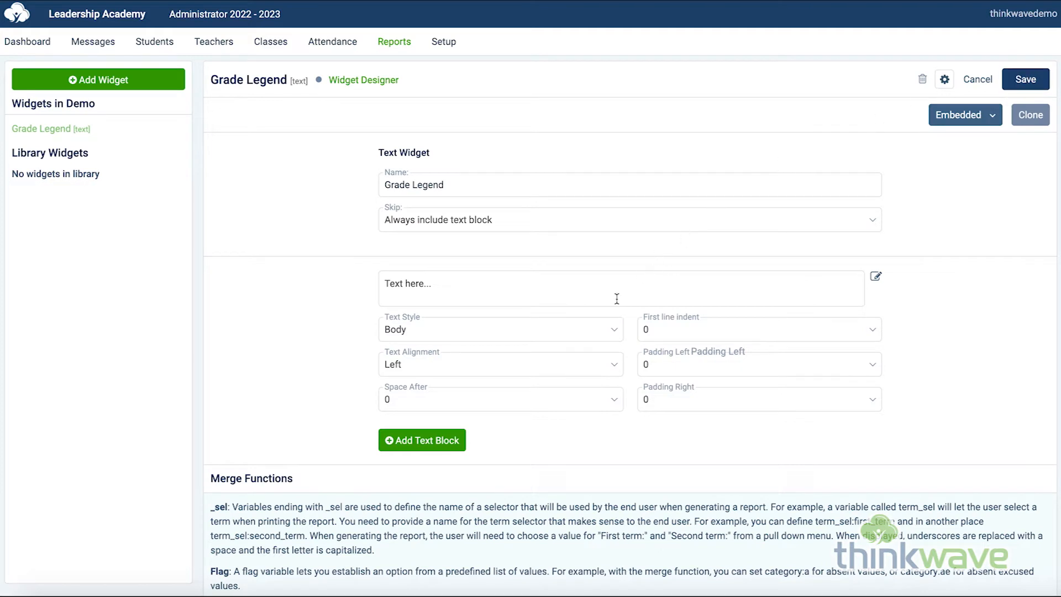
# Step: Copy the rows of the default Letter Grades scale, A+ through F, from the school's final grade scales
pyautogui.click(569, 287)
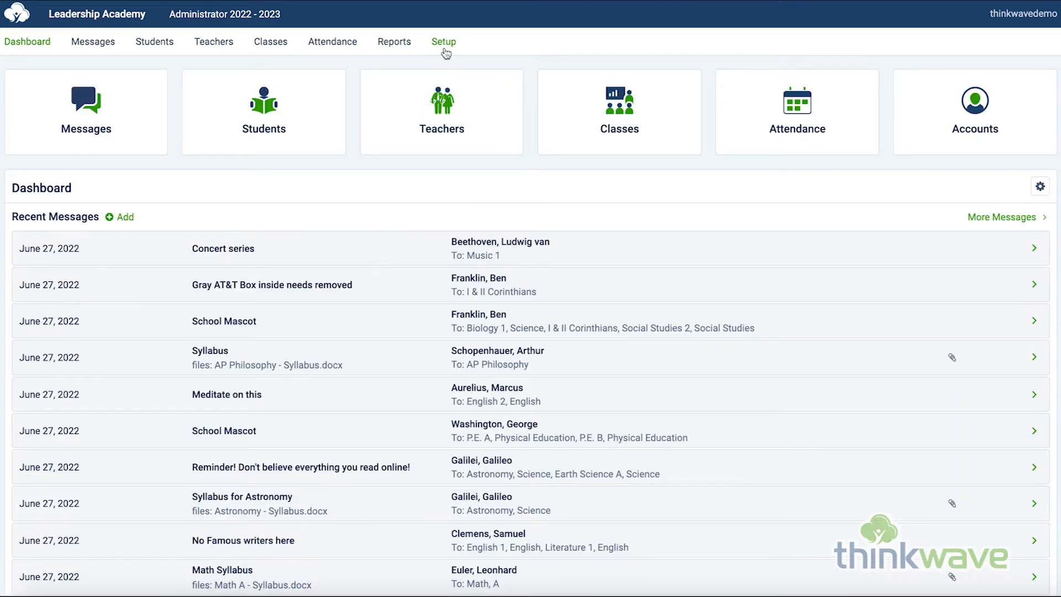
pyautogui.click(441, 55)
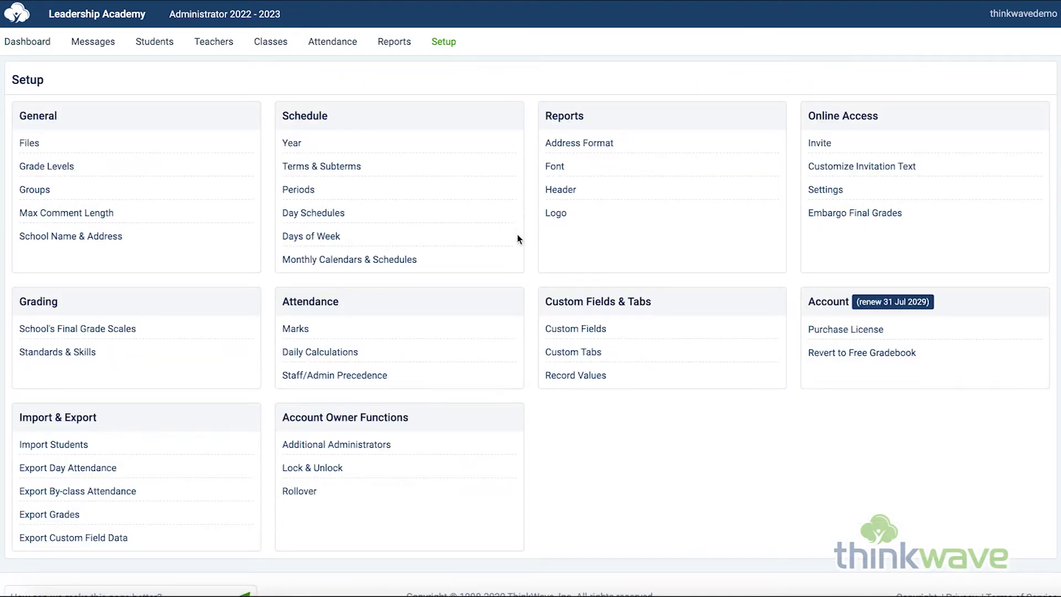
pyautogui.click(68, 329)
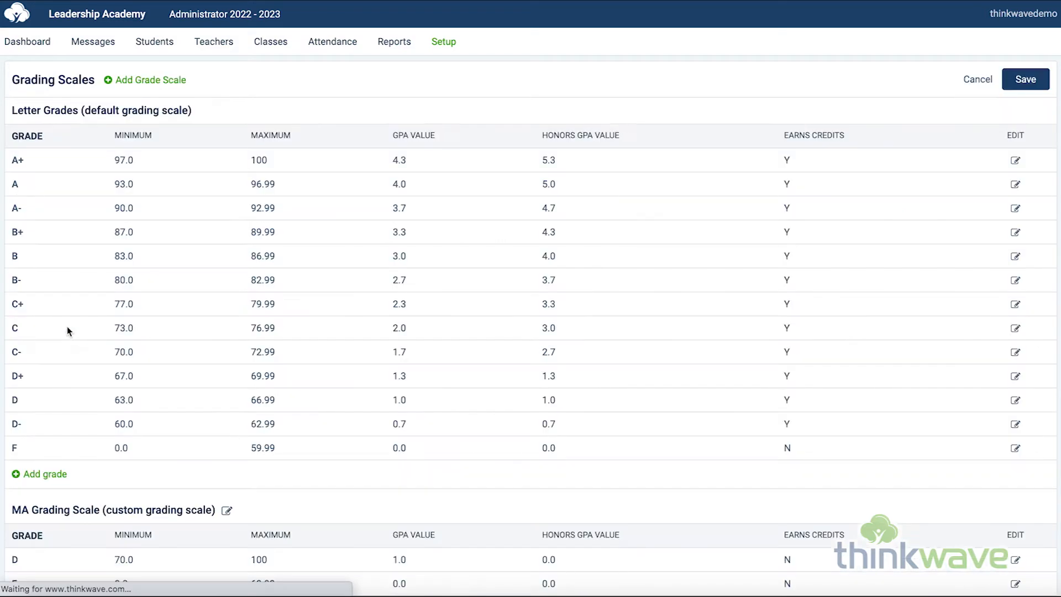
pyautogui.moveTo(5, 156); pyautogui.dragTo(811, 436)
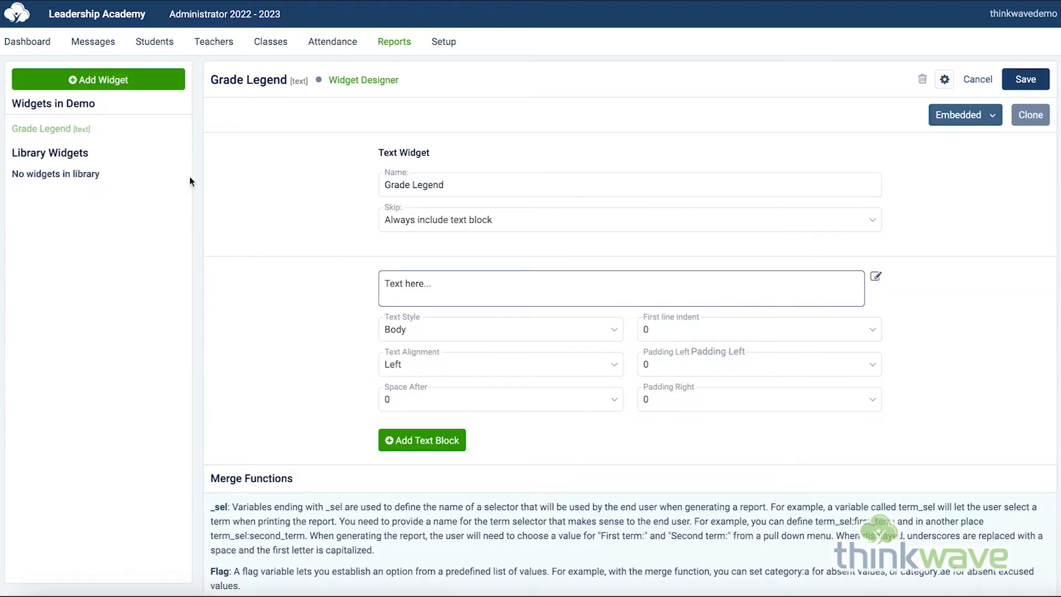
# Step: Replace the widget's placeholder text with the copied grade scale, keeping only each letter grade and its minimum-maximum range
pyautogui.moveTo(462, 284); pyautogui.dragTo(339, 283)
pyautogui.hotkey('ctrl', 'v')
pyautogui.scroll(10, 543, 213)
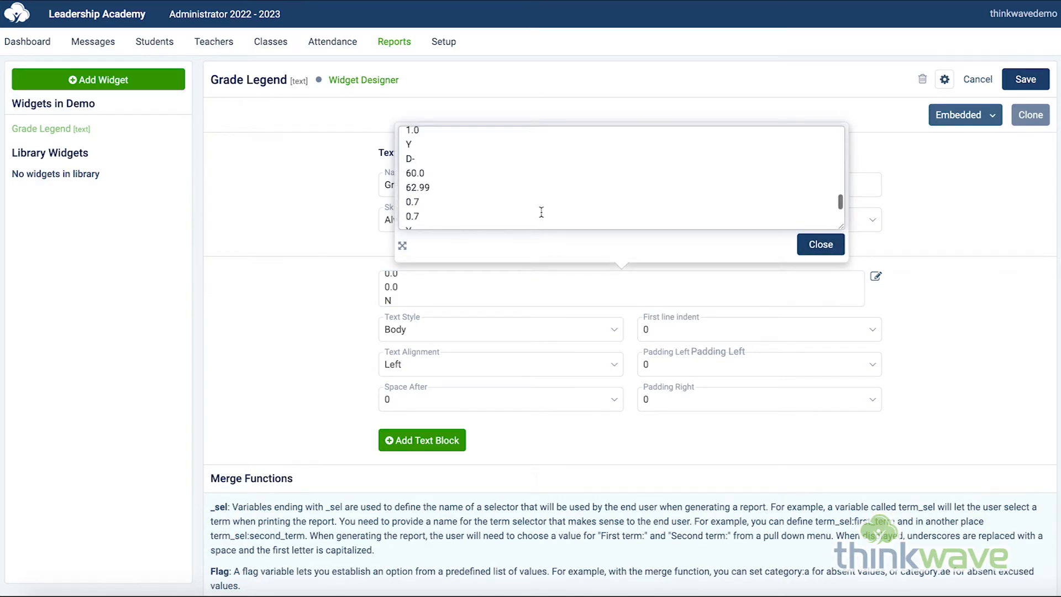
pyautogui.scroll(-8, 515, 202)
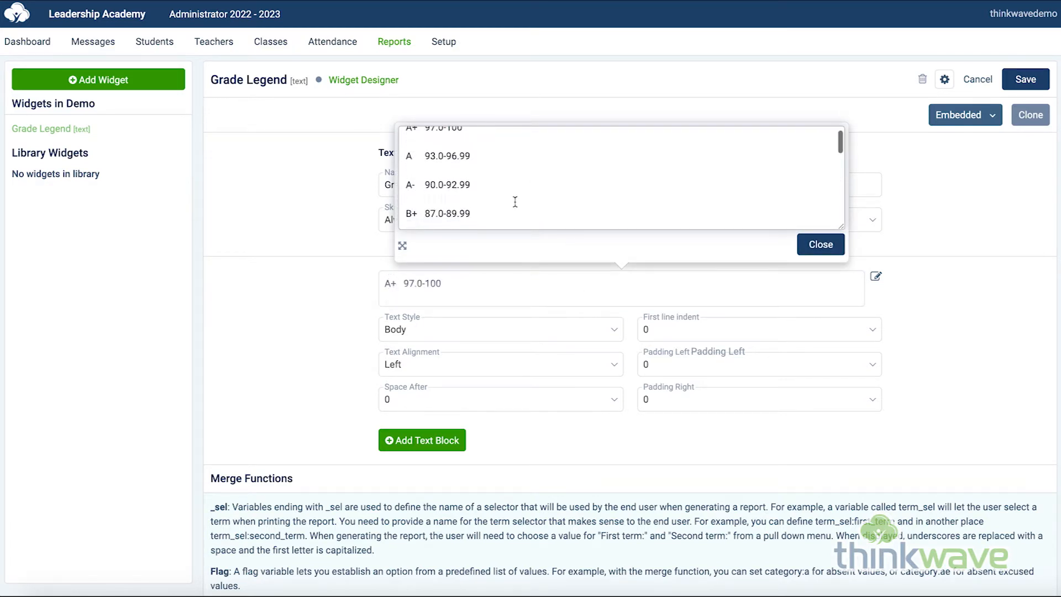
pyautogui.scroll(8, 471, 216)
# Step: Insert a heading line reading "Grade Legend" above the A+ line in the widget text
pyautogui.click(405, 138)
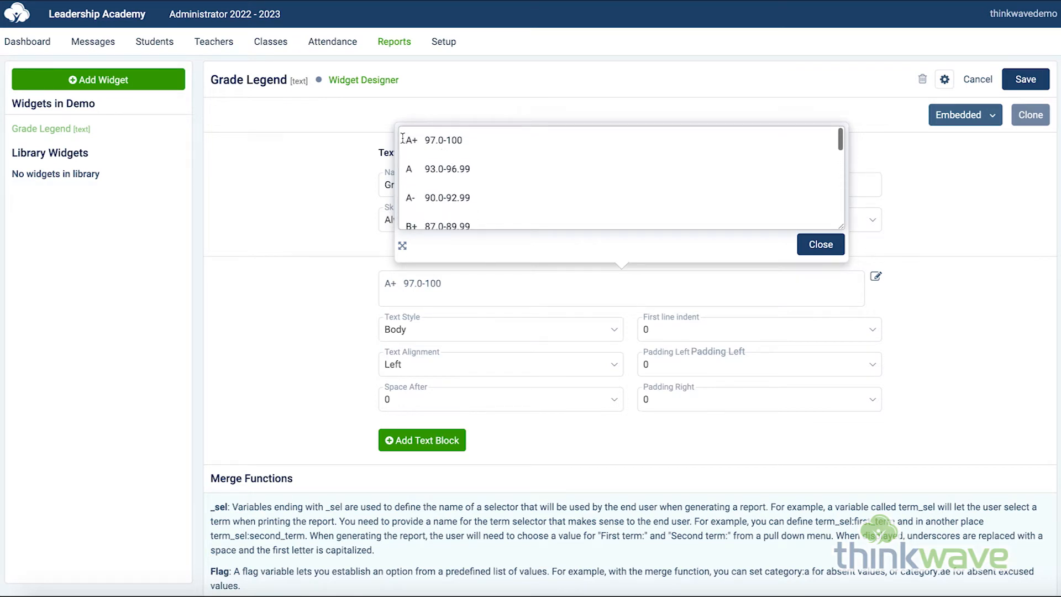
pyautogui.press('Return')
pyautogui.press('Up')
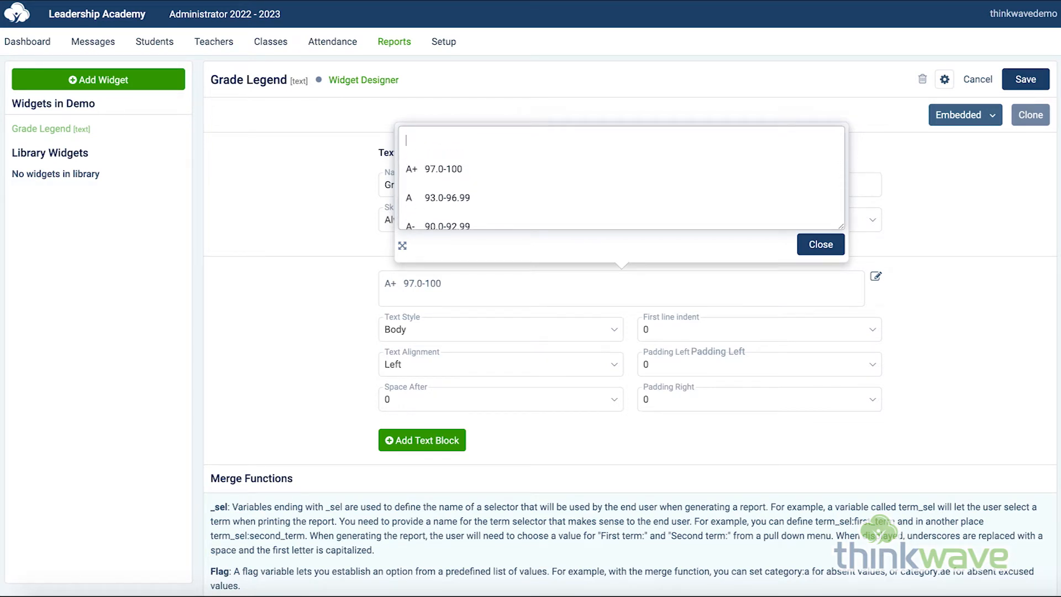
pyautogui.write('Grade Legend')
# Step: Make the Grade Legend heading bold by enclosing it in <b> and </b> tags, and close the enlarged text editor
pyautogui.press('Left')
pyautogui.press('Left')
pyautogui.press('Left')
pyautogui.press('Left')
pyautogui.press('Left')
pyautogui.press('Left')
pyautogui.write('<b>')
pyautogui.press('Right')
pyautogui.click(481, 140)
pyautogui.write('</b>')
pyautogui.click(821, 244)
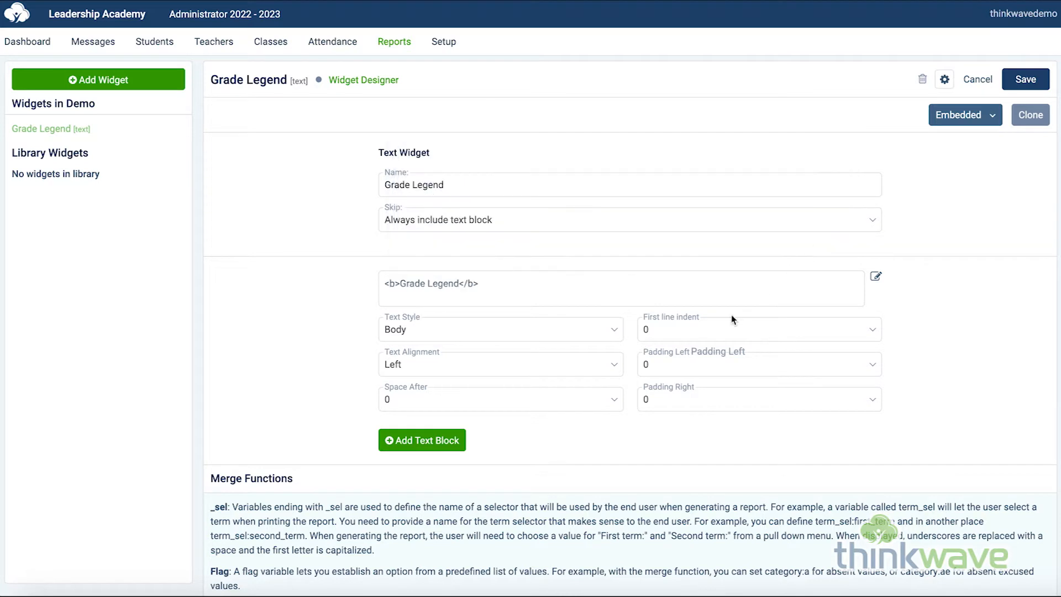
# Step: Examine the text block's available options for text style, first line indent, alignment, left and right padding, and space after
pyautogui.click(535, 331)
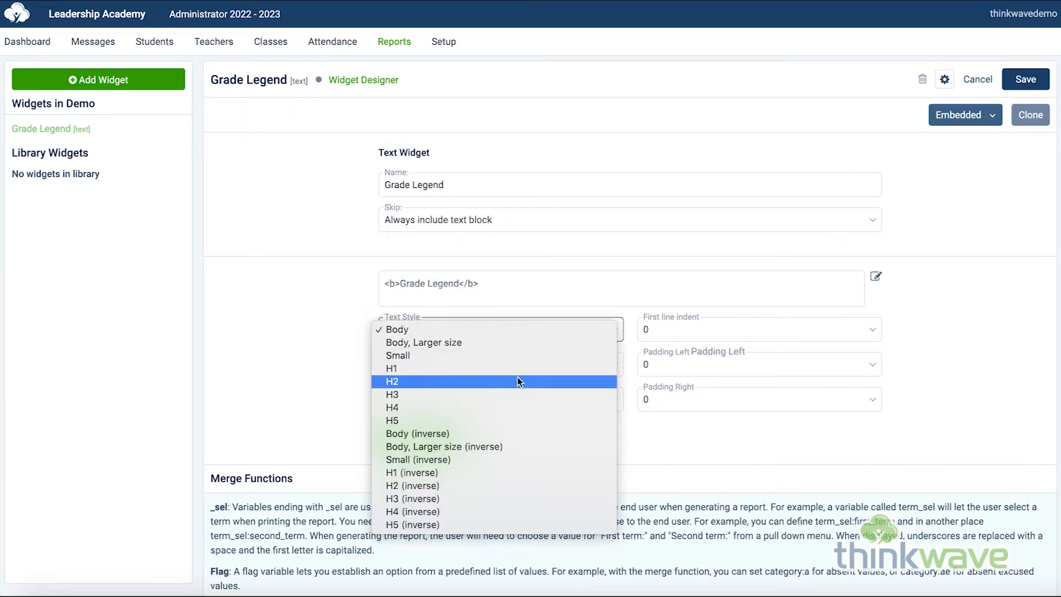
pyautogui.click(521, 328)
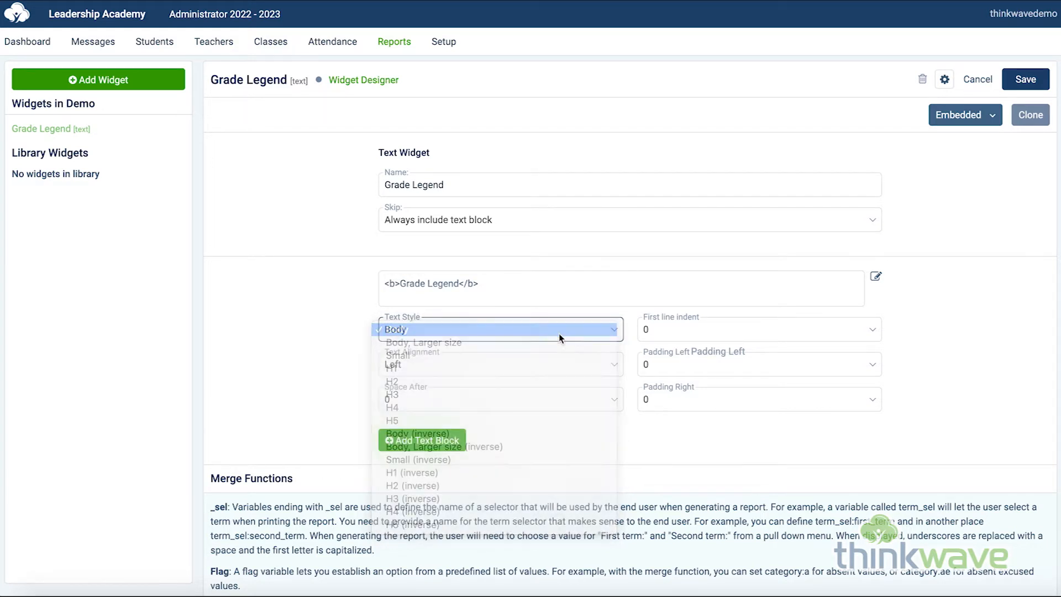
pyautogui.click(698, 330)
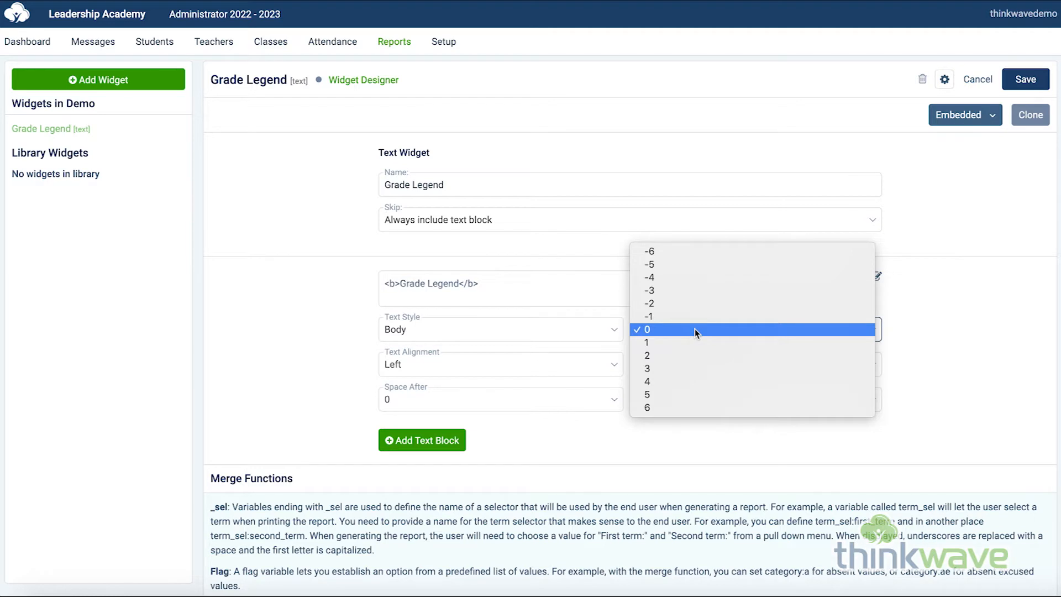
pyautogui.click(695, 329)
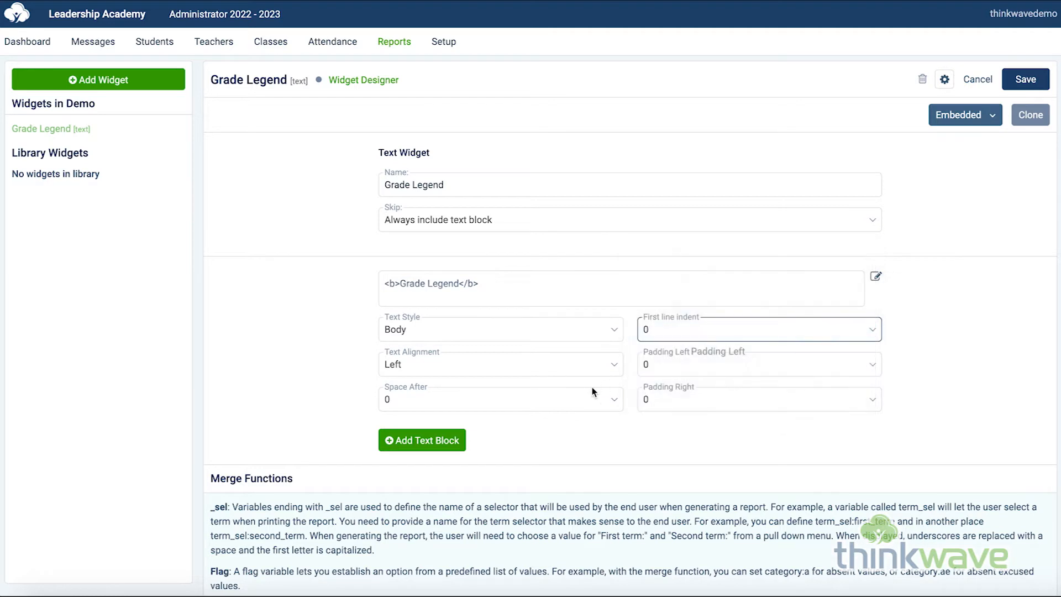
pyautogui.click(542, 367)
pyautogui.click(720, 373)
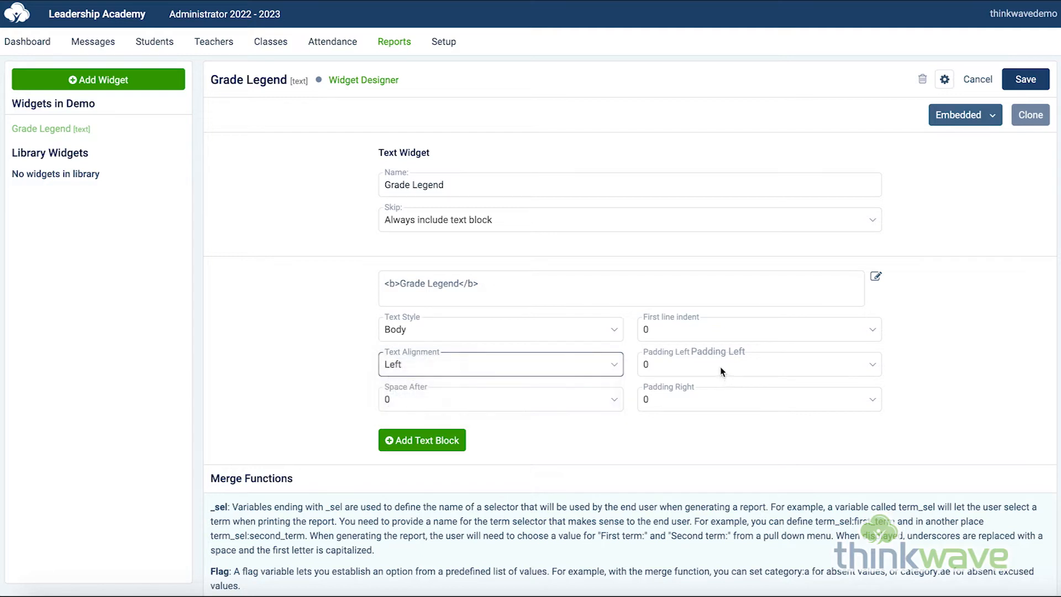
pyautogui.click(721, 366)
pyautogui.click(531, 395)
pyautogui.click(532, 396)
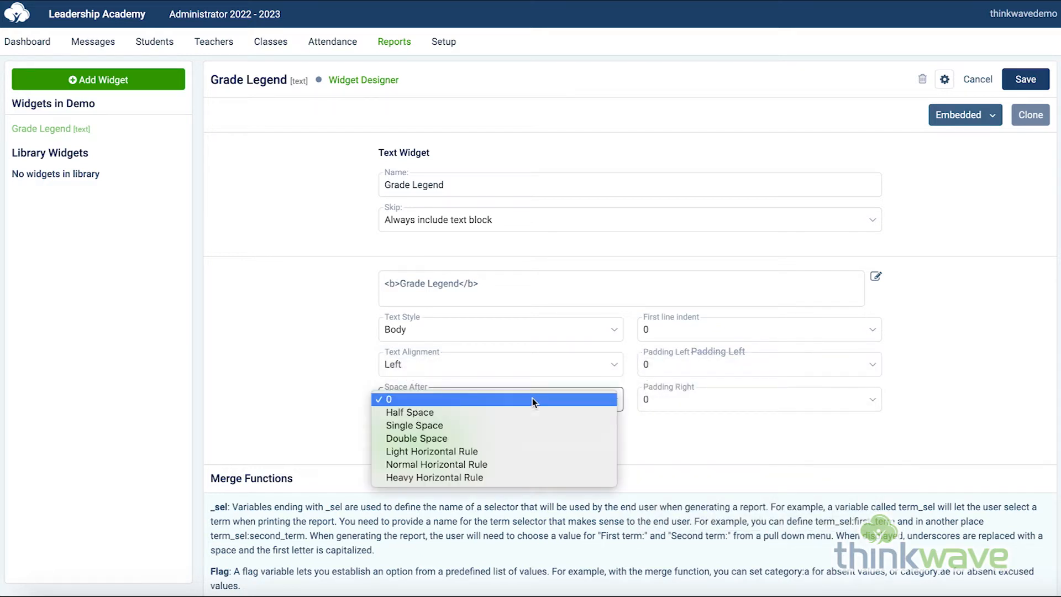
pyautogui.click(638, 403)
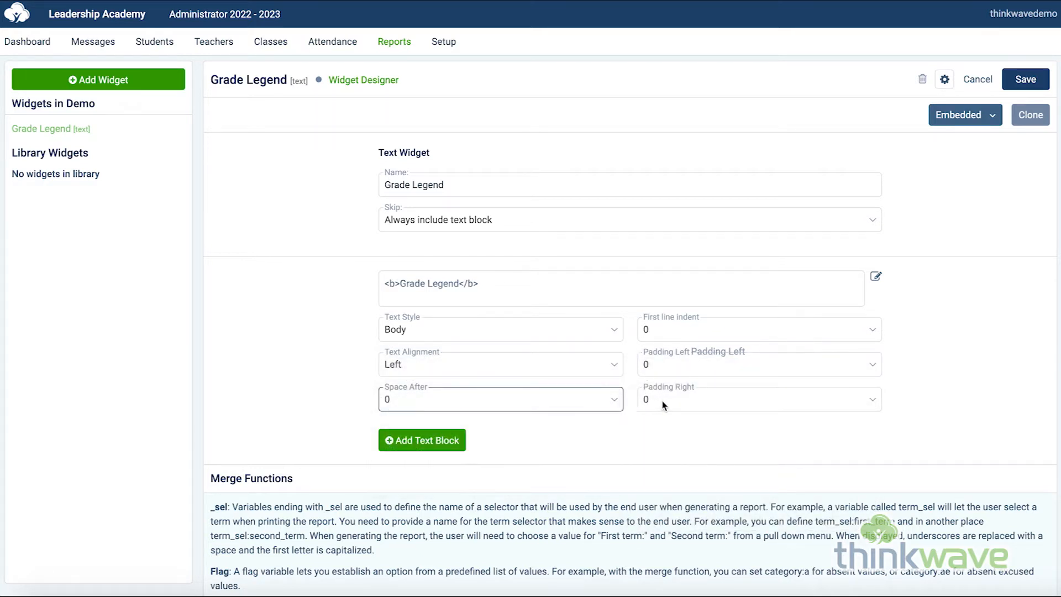
pyautogui.click(664, 400)
pyautogui.click(597, 445)
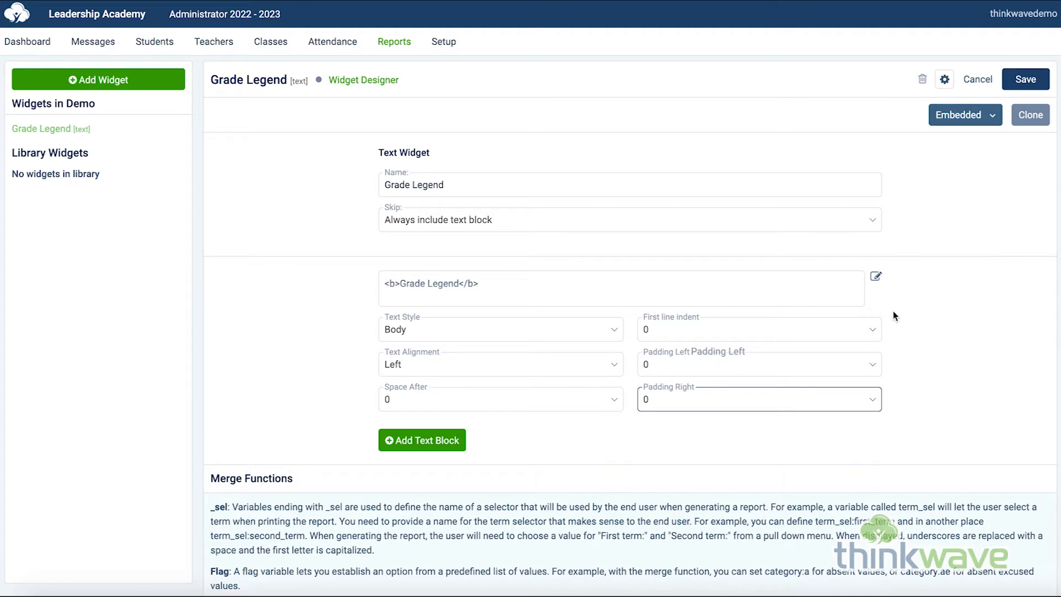
# Step: Save the Grade Legend widget, place it in the single cell of the Demo report's layout, and save the layout
pyautogui.click(1026, 79)
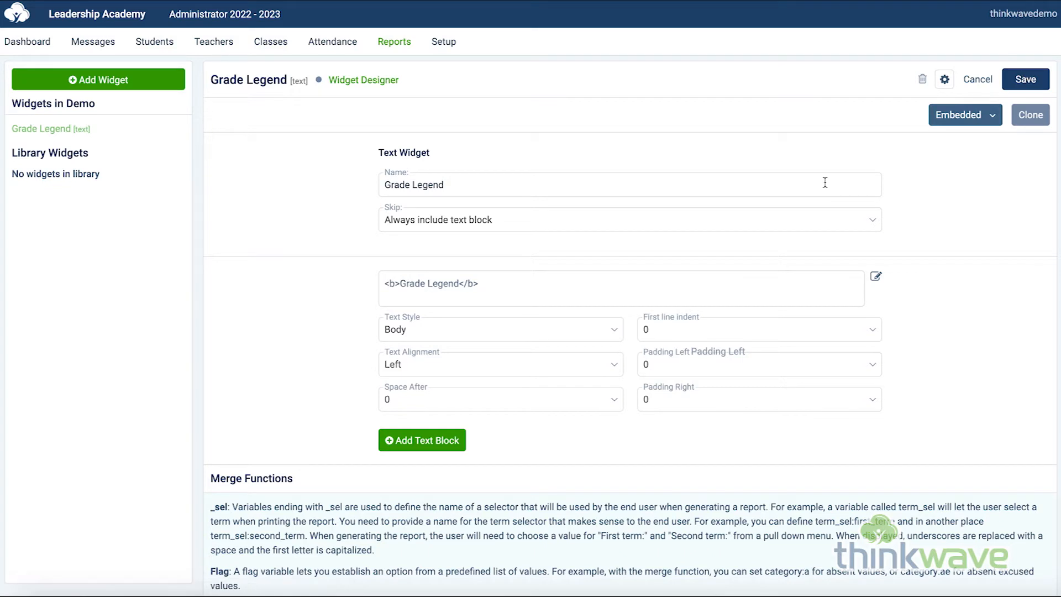
pyautogui.click(343, 80)
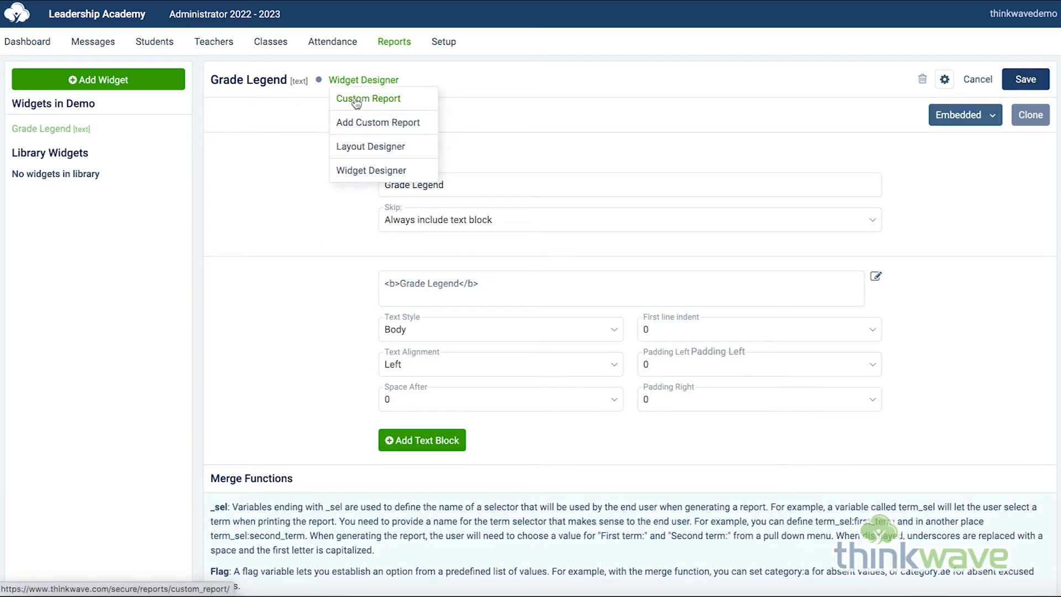
pyautogui.click(354, 145)
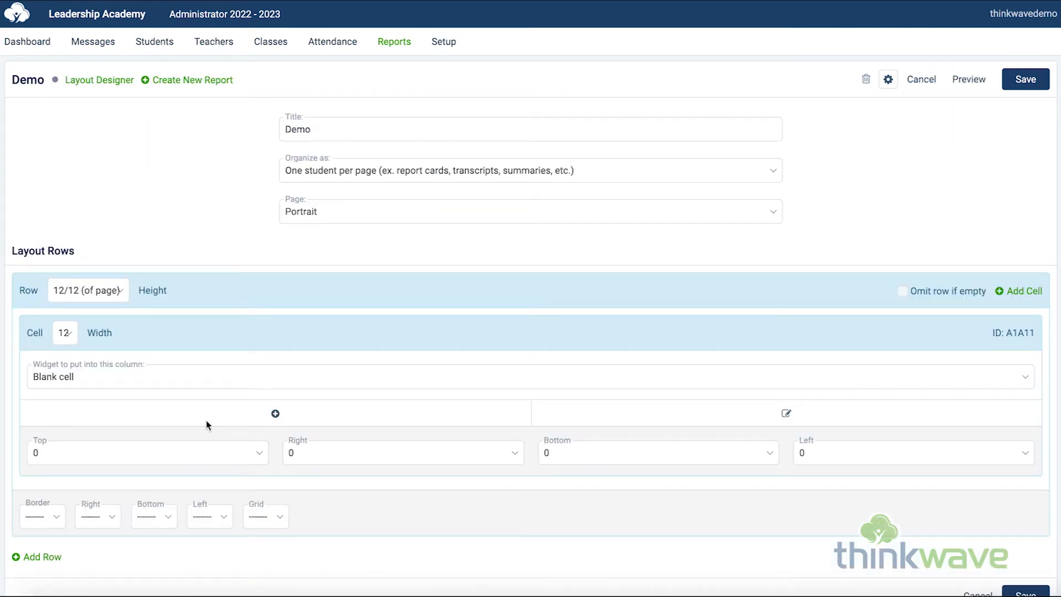
pyautogui.click(192, 377)
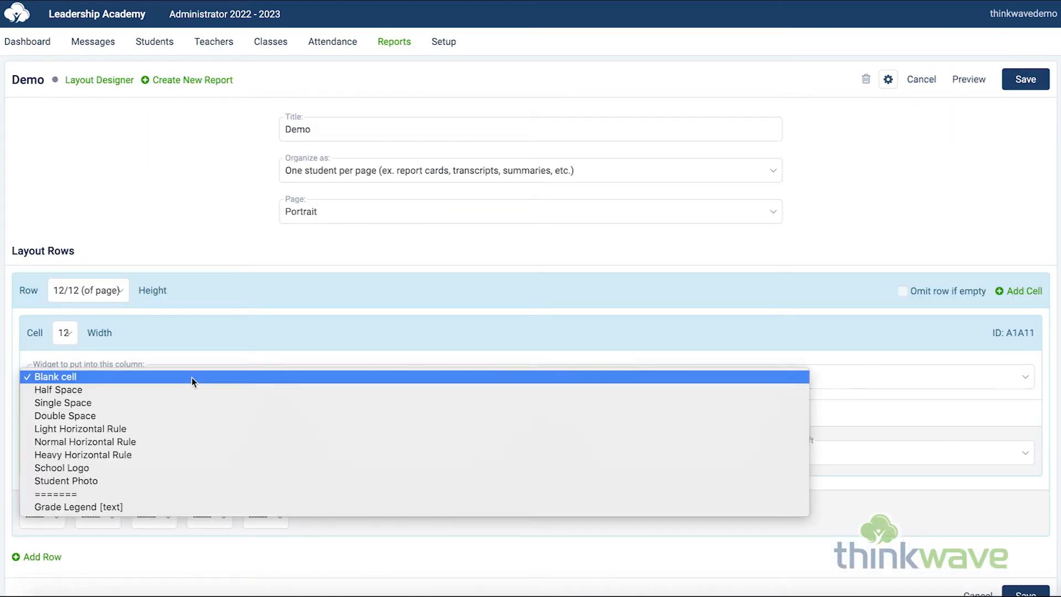
pyautogui.click(177, 509)
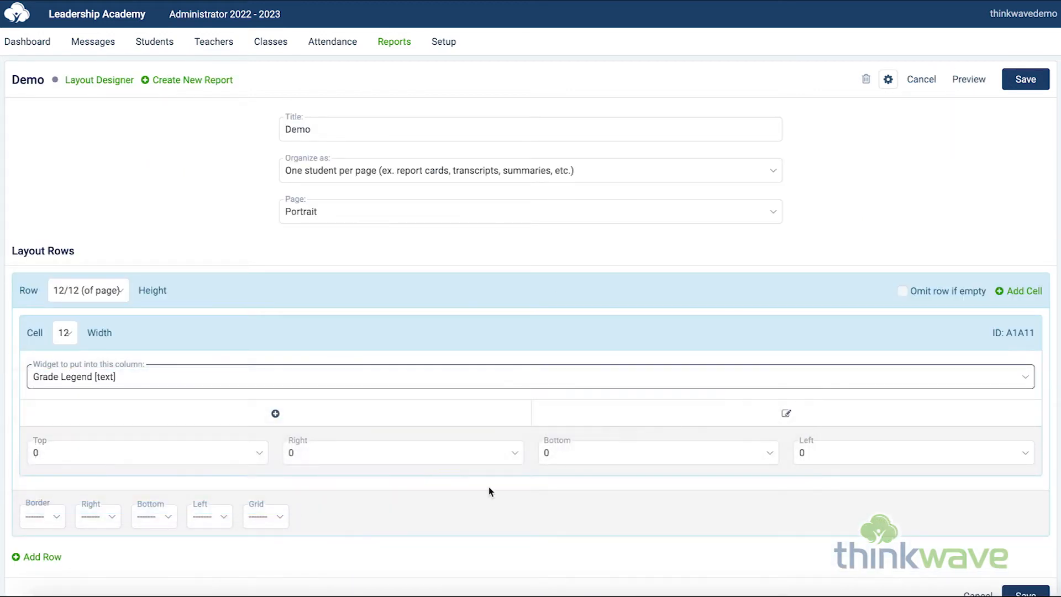
pyautogui.click(1026, 82)
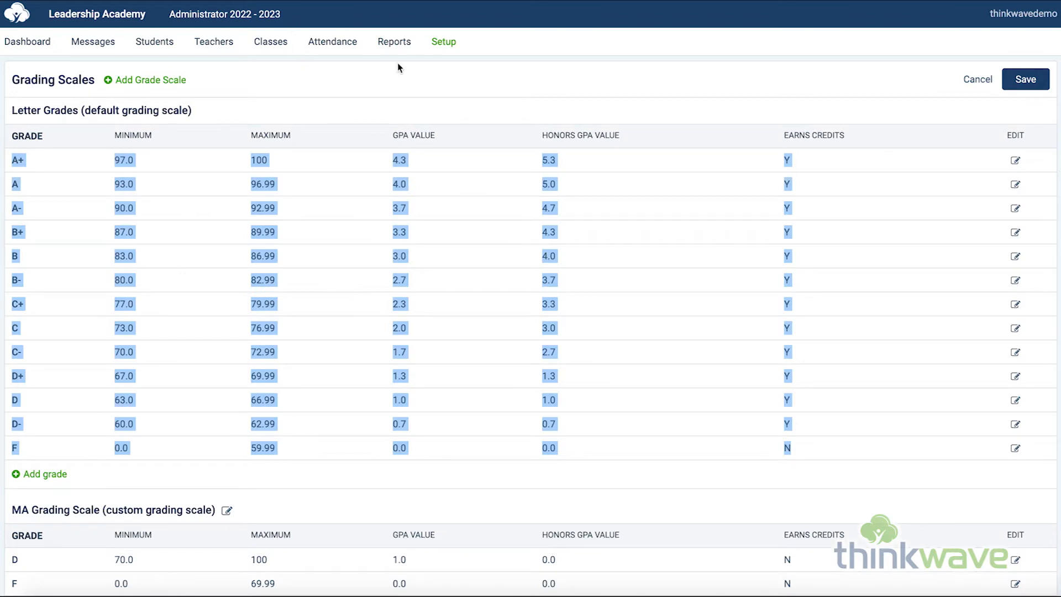
# Step: Generate the Demo custom report for the second student in the list
pyautogui.click(401, 48)
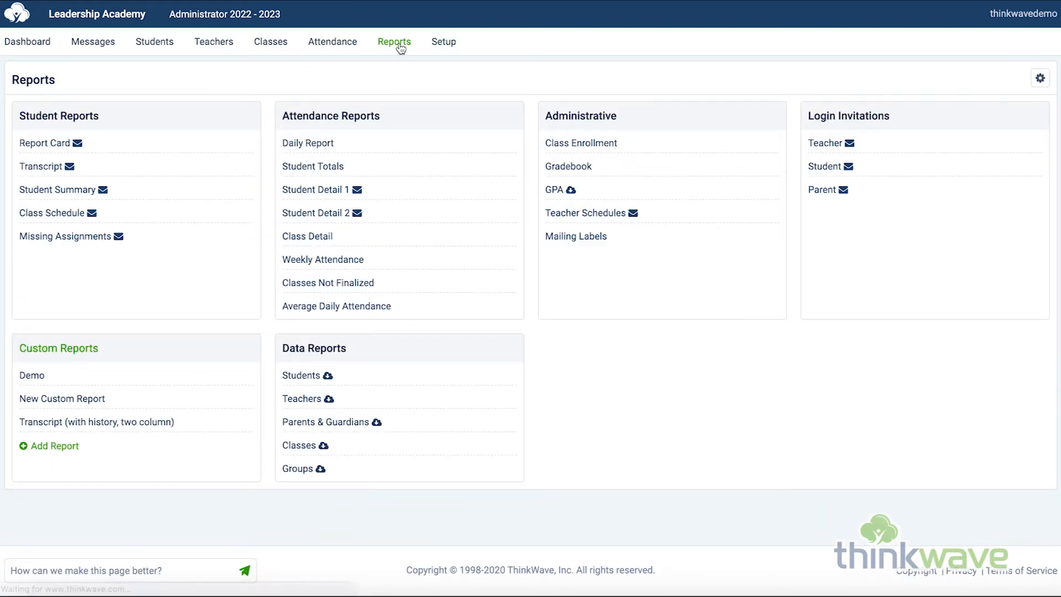
pyautogui.click(32, 375)
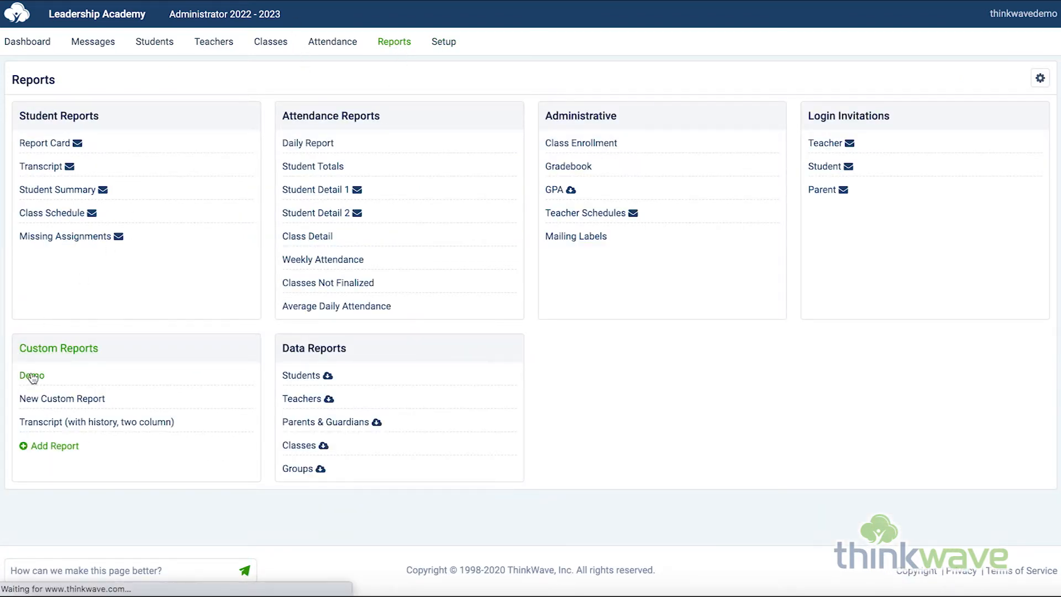
pyautogui.click(33, 186)
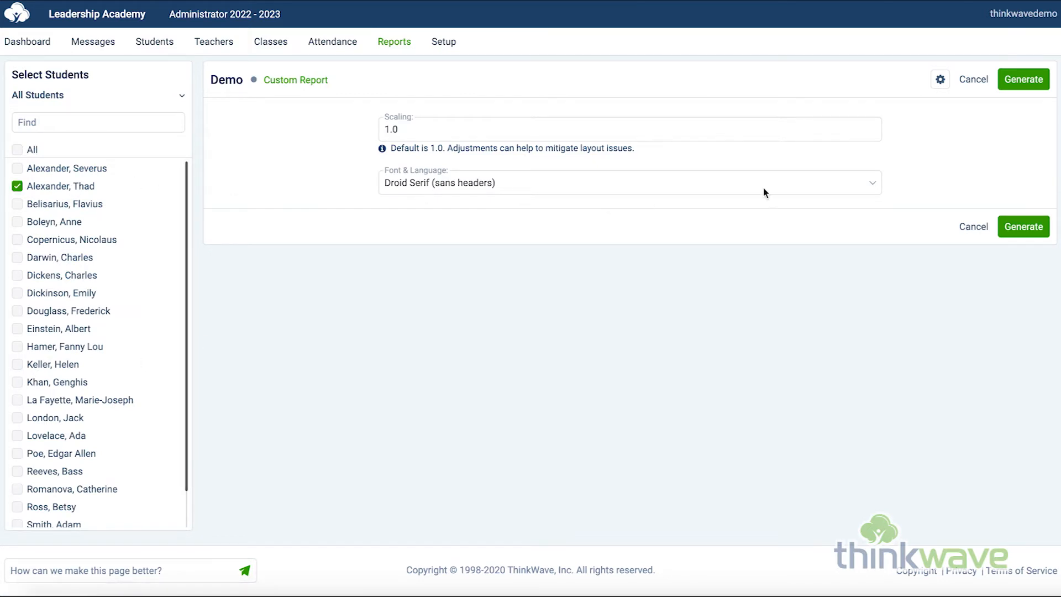
pyautogui.click(1028, 82)
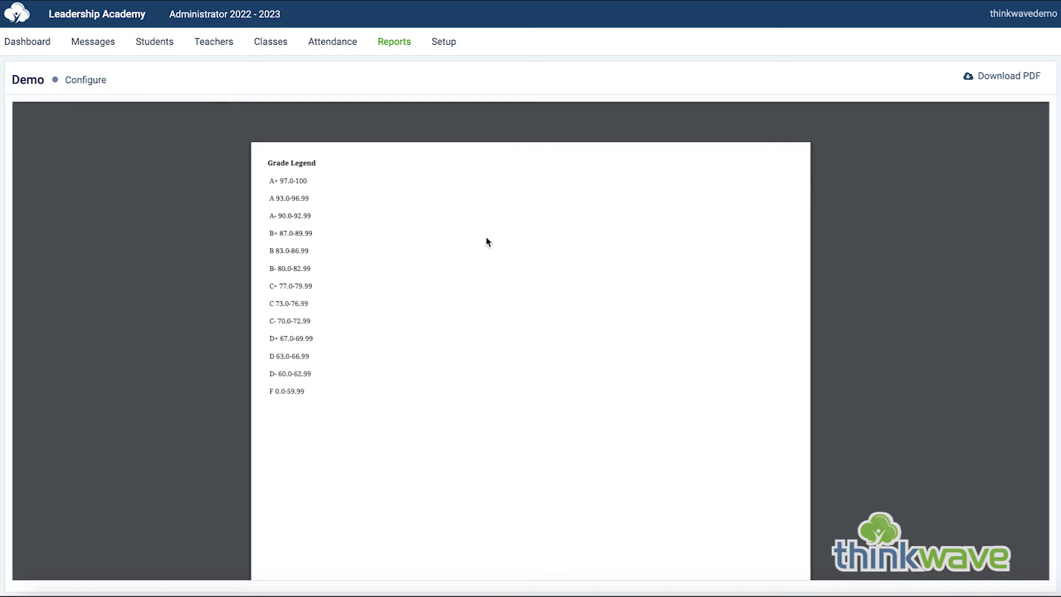
# Step: Add a new Text widget named "Class Comments" to the Demo report and save it
pyautogui.moveTo(303, 142)
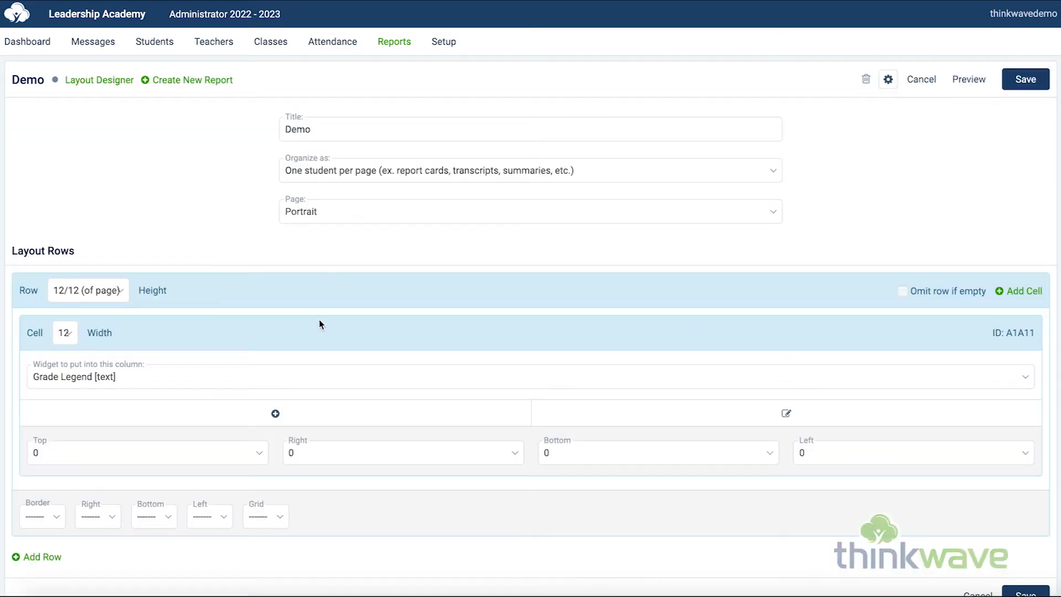
pyautogui.moveTo(122, 86)
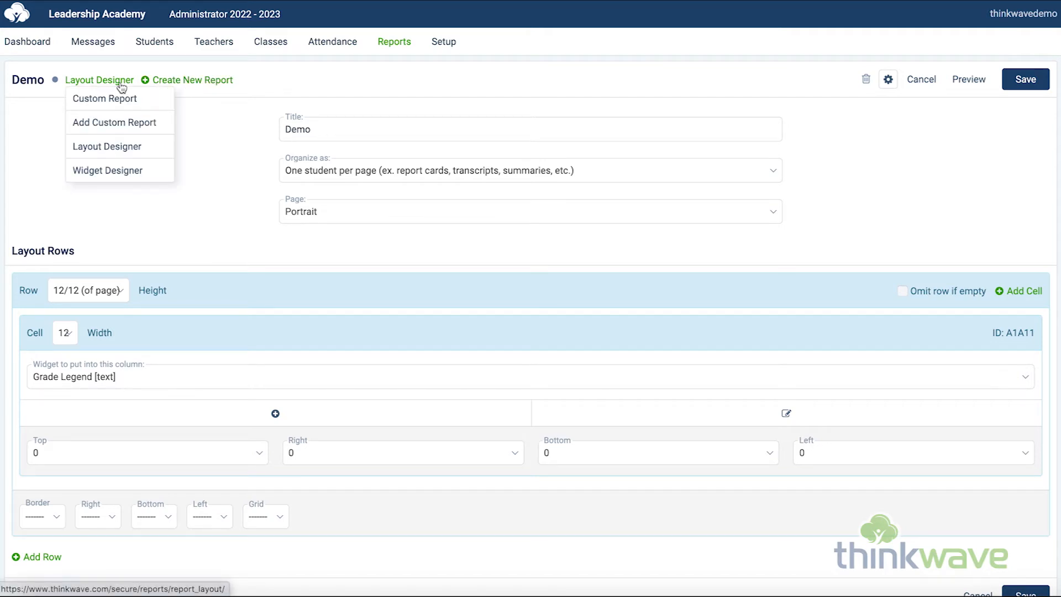
pyautogui.click(106, 173)
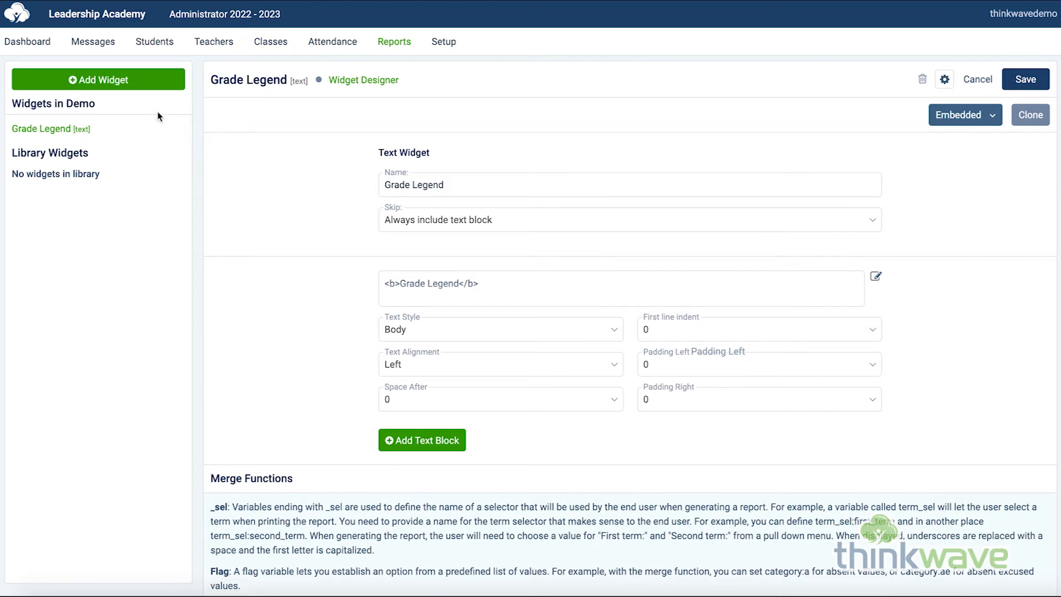
pyautogui.click(114, 83)
pyautogui.click(363, 125)
pyautogui.write('Cla')
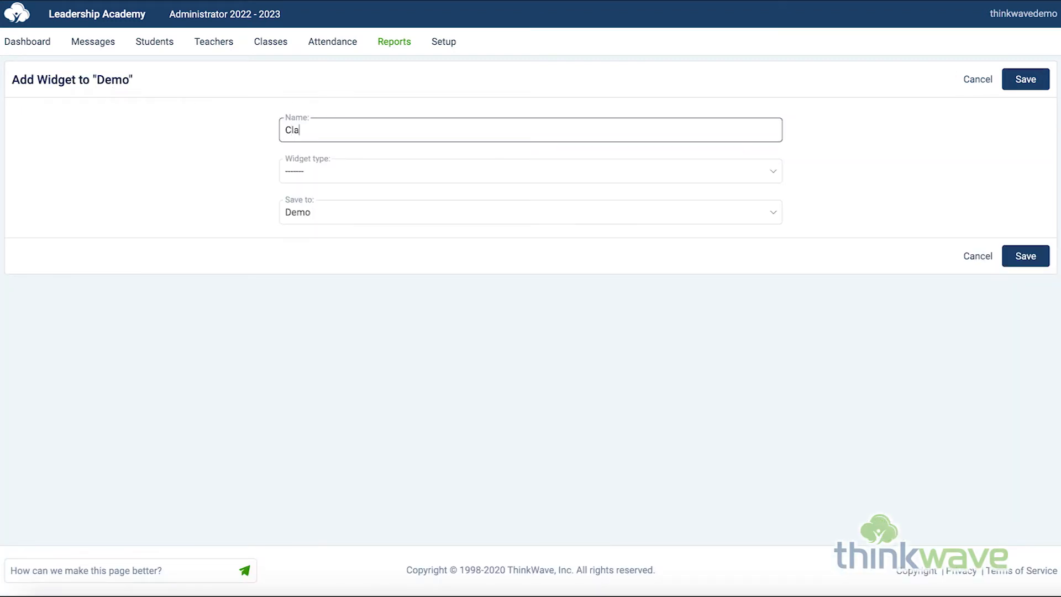
pyautogui.write('ss Comments')
pyautogui.click(337, 172)
pyautogui.click(336, 201)
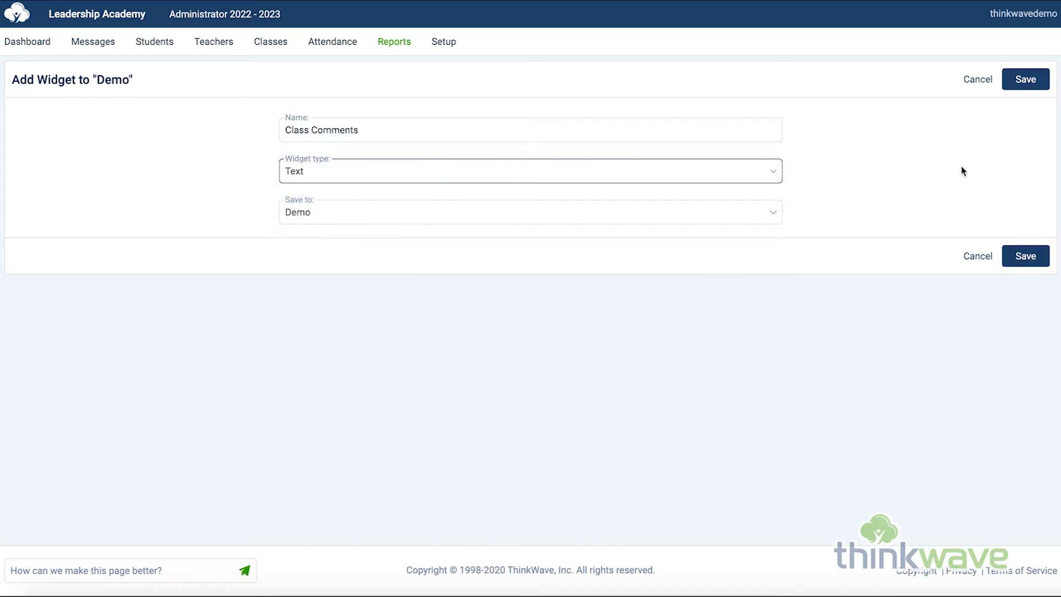
pyautogui.click(1024, 90)
pyautogui.click(1022, 81)
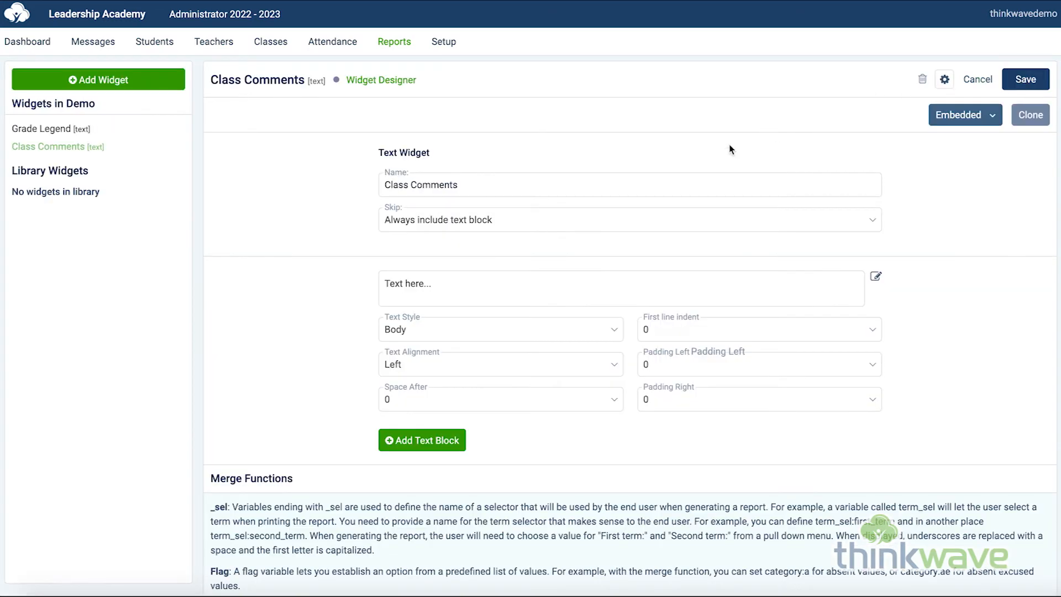
# Step: Replace the Class Comments placeholder text with the {{class}} merge function copied from the Merge Functions list
pyautogui.scroll(-6, 307, 340)
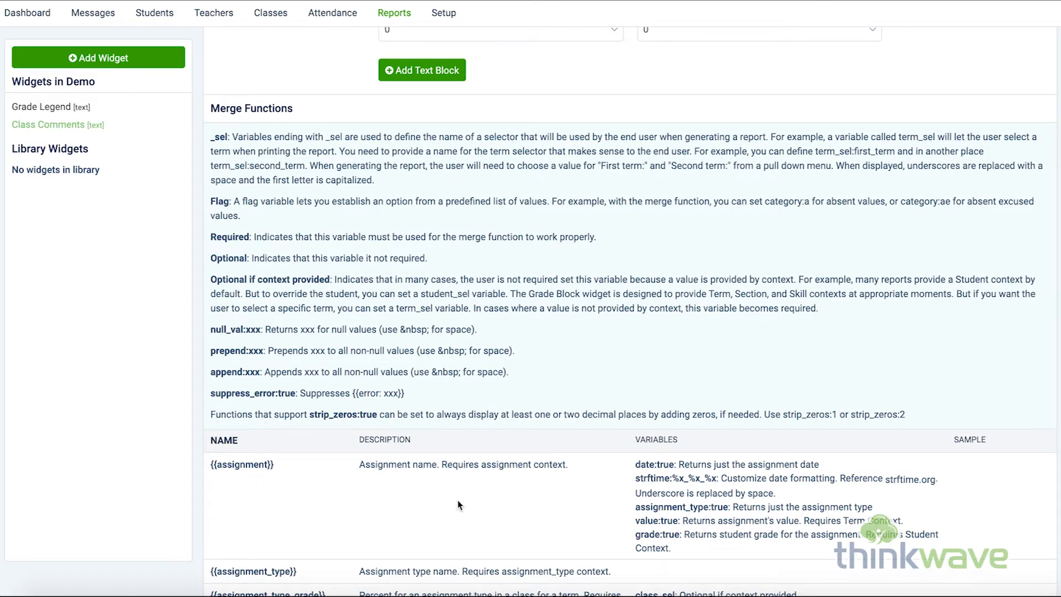
pyautogui.scroll(-4, 721, 506)
pyautogui.scroll(-3, 721, 506)
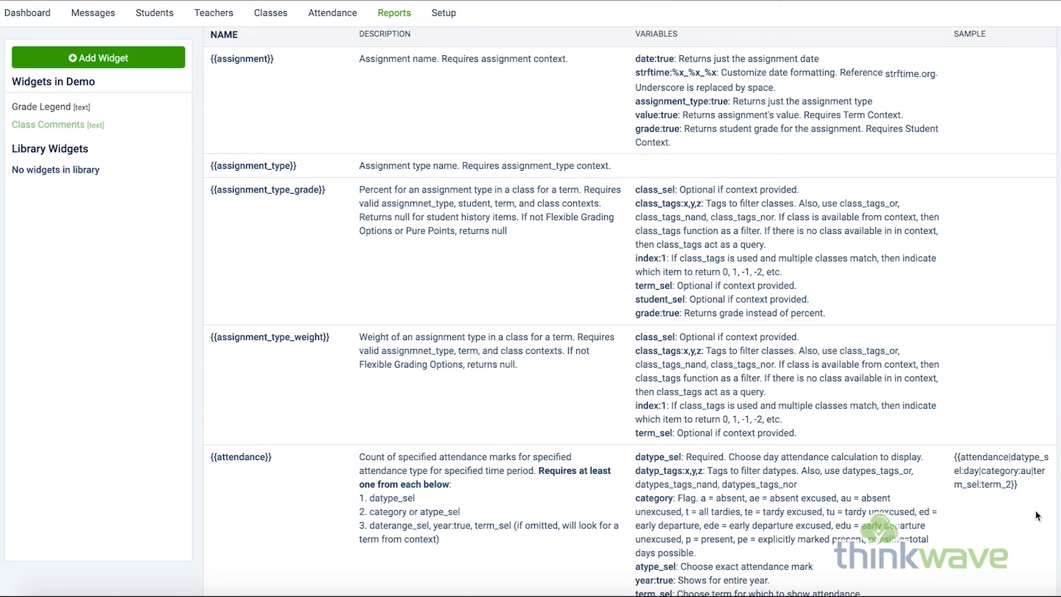
pyautogui.scroll(-10, 310, 446)
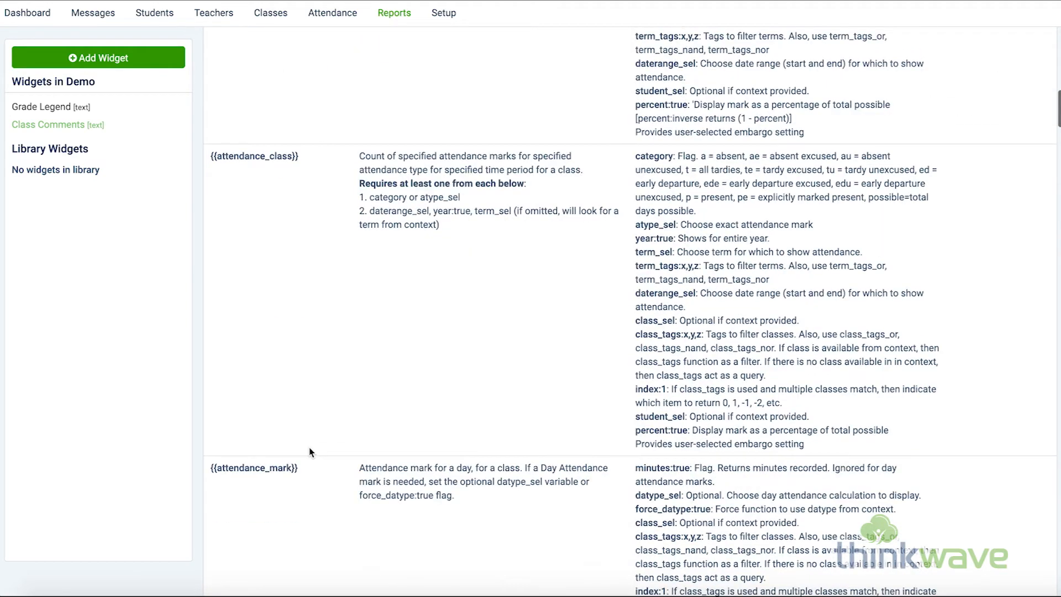
pyautogui.scroll(-8, 310, 452)
pyautogui.moveTo(246, 247); pyautogui.dragTo(211, 249)
pyautogui.hotkey('ctrl', 'c')
pyautogui.scroll(18, 336, 290)
pyautogui.scroll(8, 336, 290)
pyautogui.click(416, 284)
pyautogui.tripleClick(428, 285)
pyautogui.hotkey('ctrl', 'v')
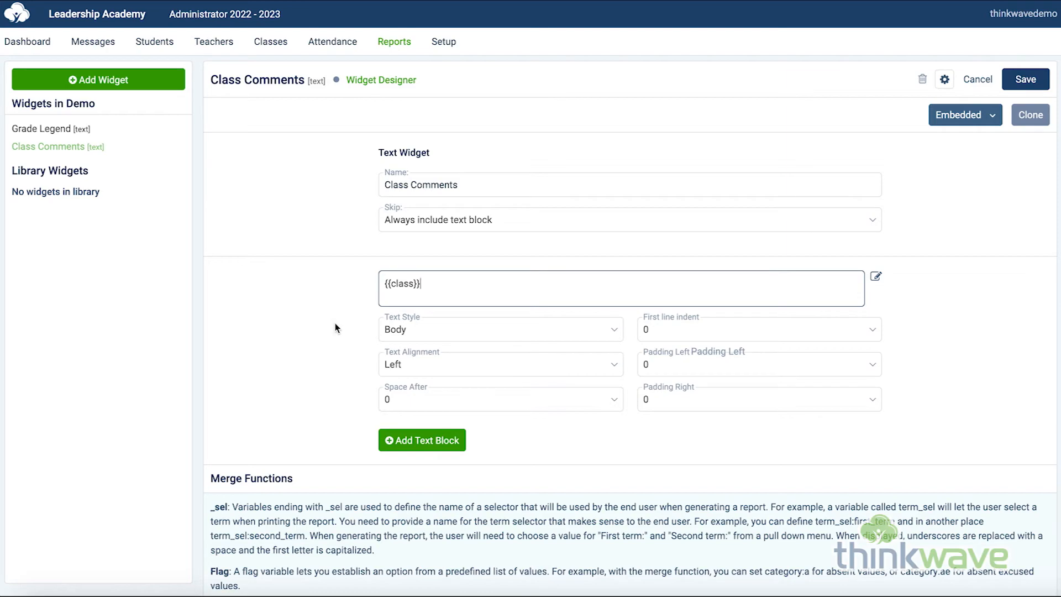
# Step: Append the sample {{final_comment|term_sel:term_for_comments}} from the Merge Functions list after {{class}} and save the widget
pyautogui.scroll(-15, 334, 327)
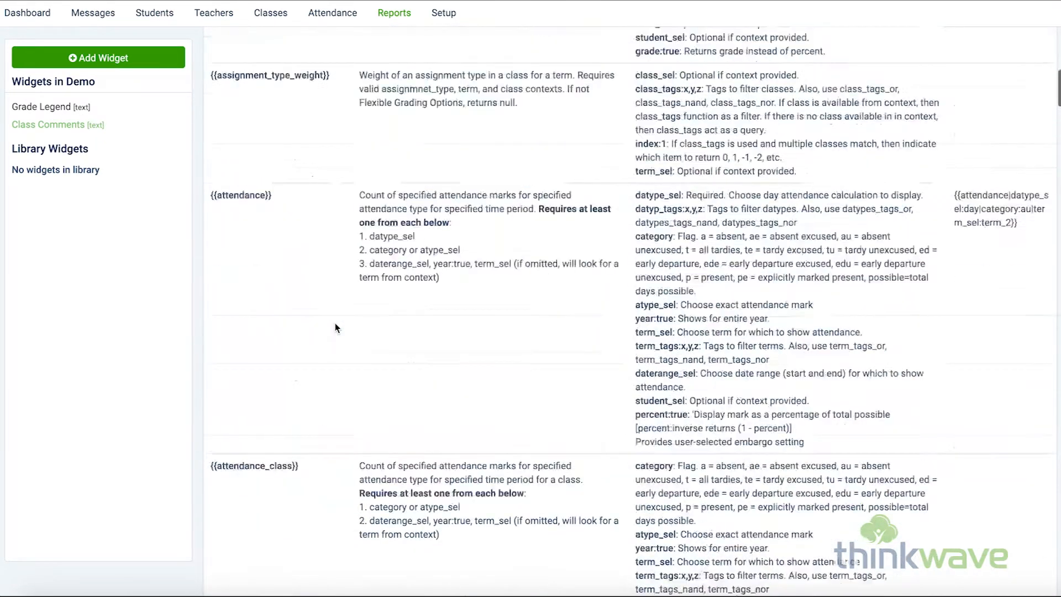
pyautogui.scroll(-15, 334, 324)
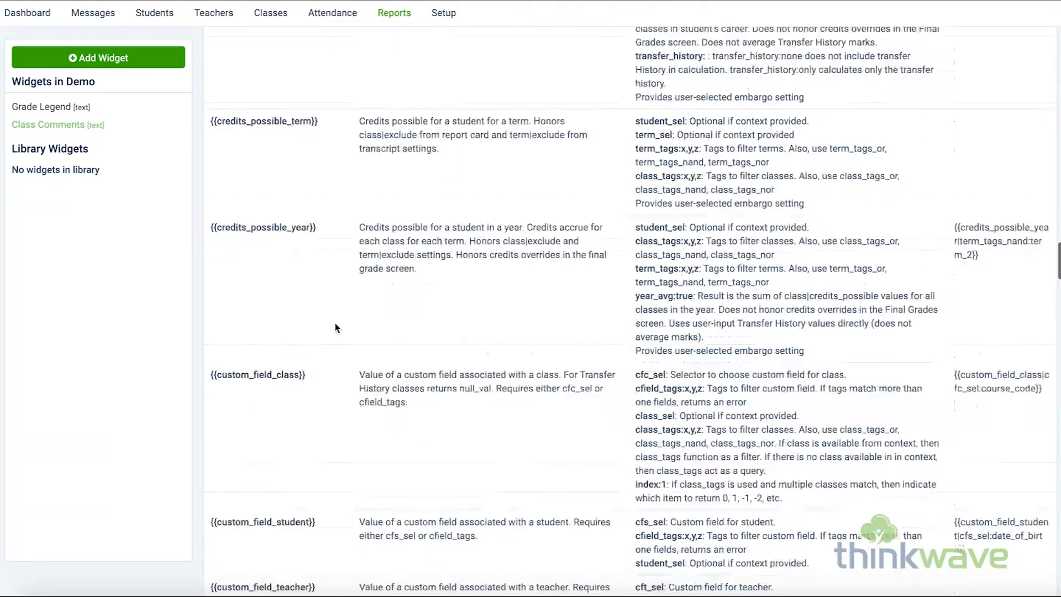
pyautogui.scroll(-5, 335, 328)
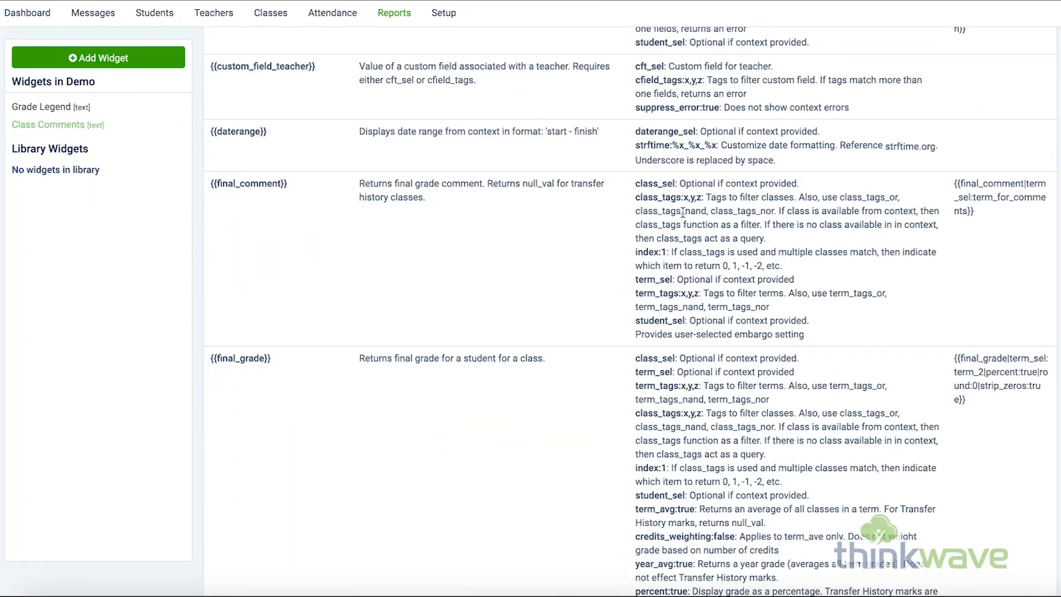
pyautogui.moveTo(954, 182); pyautogui.dragTo(976, 221)
pyautogui.hotkey('ctrl', 'c')
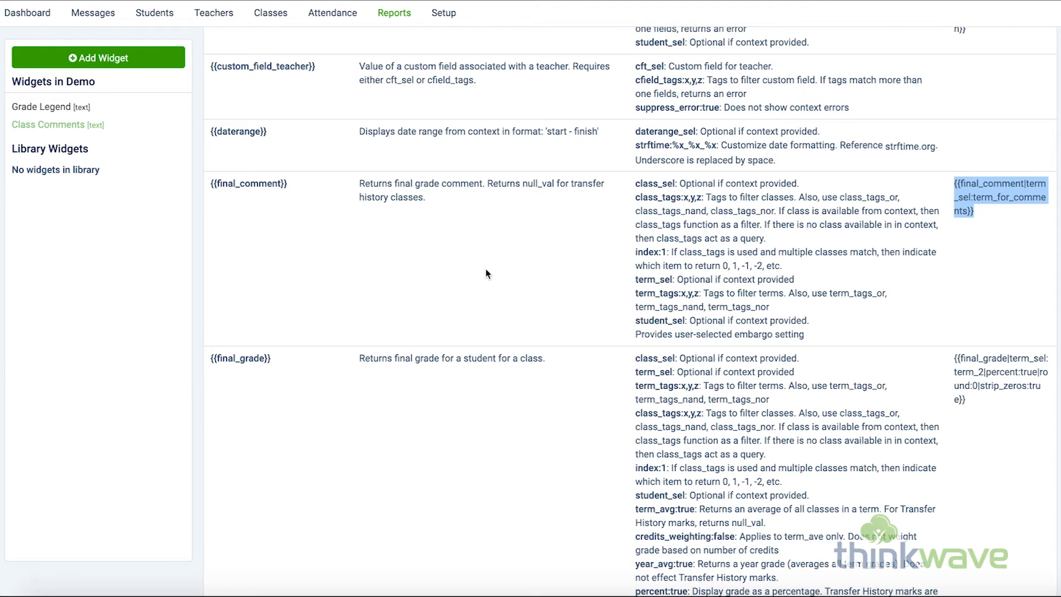
pyautogui.scroll(20, 487, 274)
pyautogui.scroll(15, 486, 273)
pyautogui.click(472, 287)
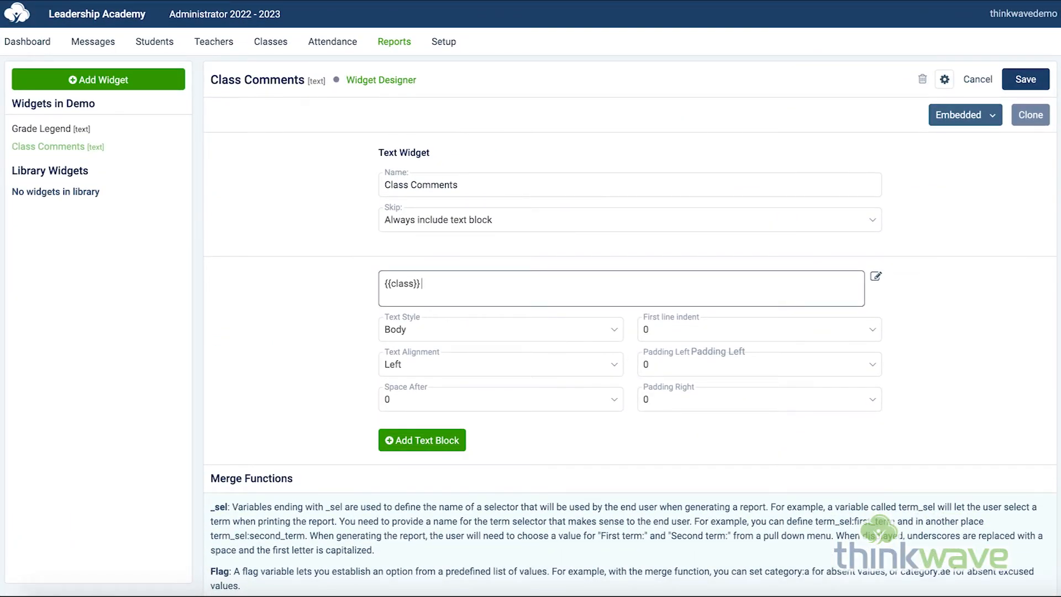
pyautogui.hotkey('ctrl', 'v')
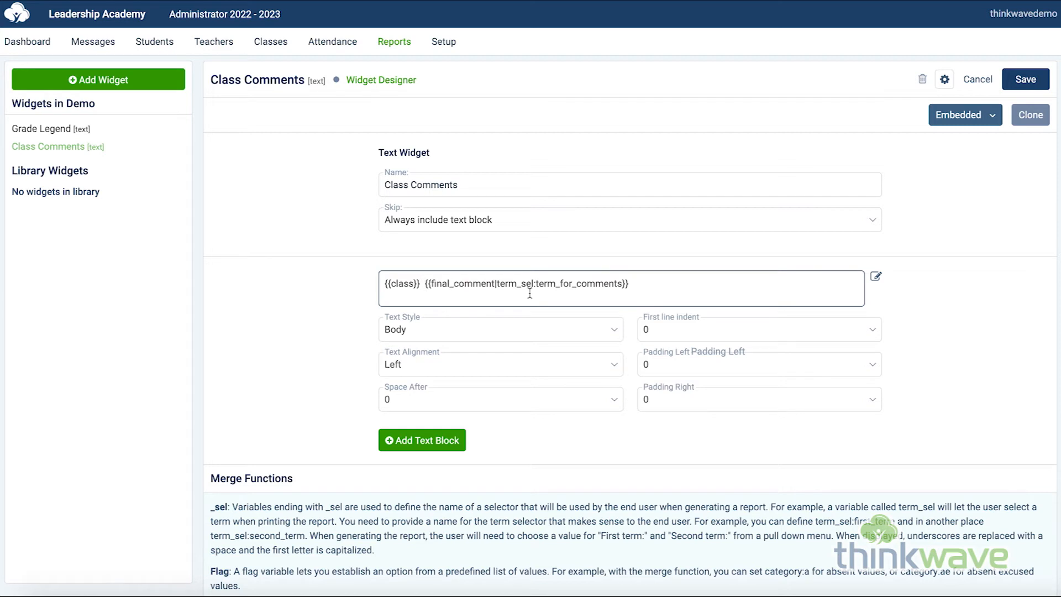
pyautogui.click(1024, 80)
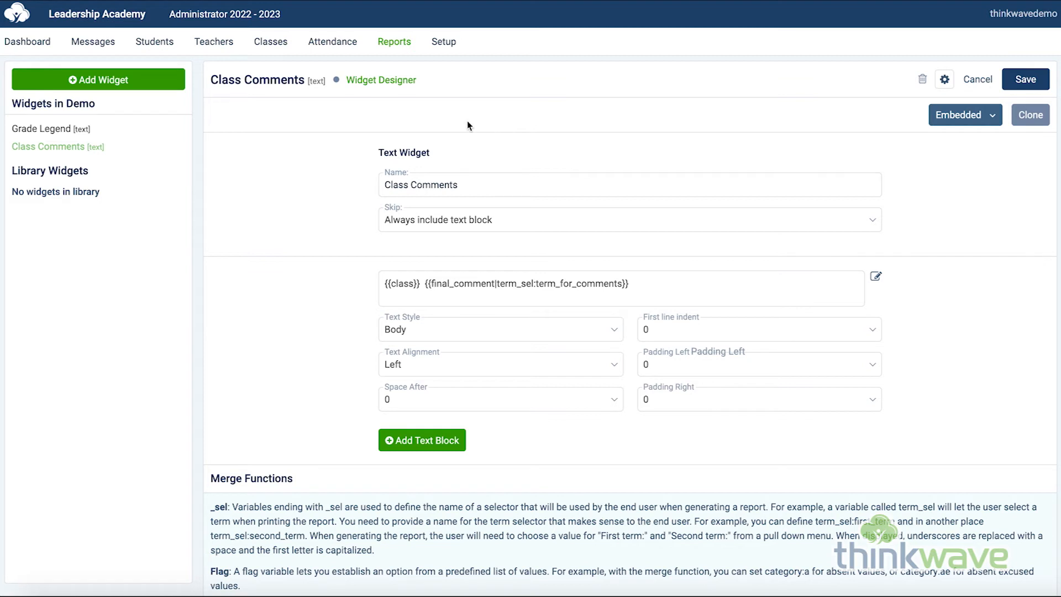
# Step: Add a widget named "Class Cycler" of type Class cycler (each class in a term) to the Demo report
pyautogui.click(104, 82)
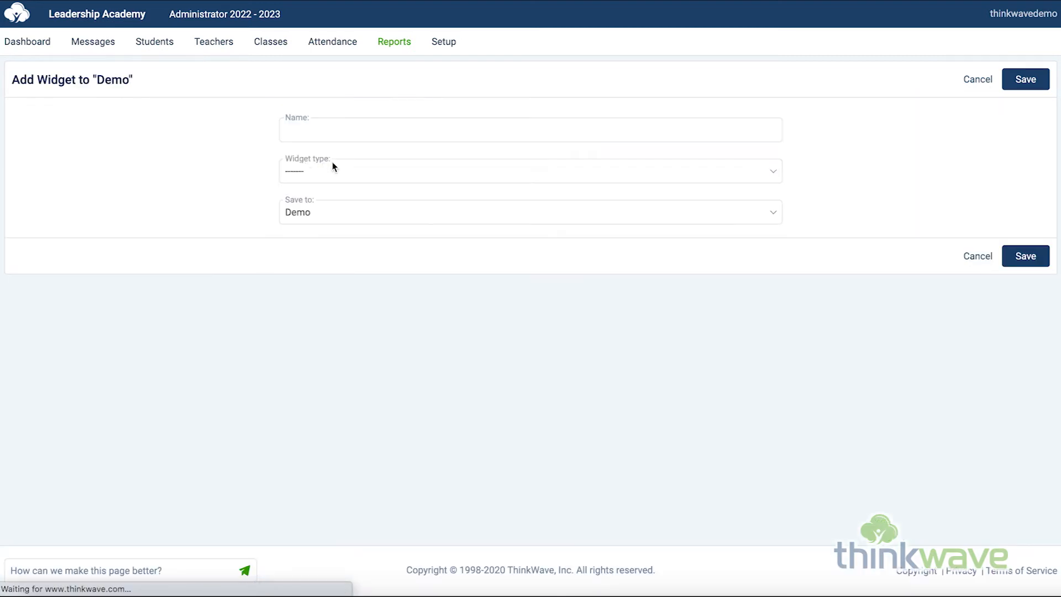
pyautogui.click(435, 136)
pyautogui.write('Class Cycler')
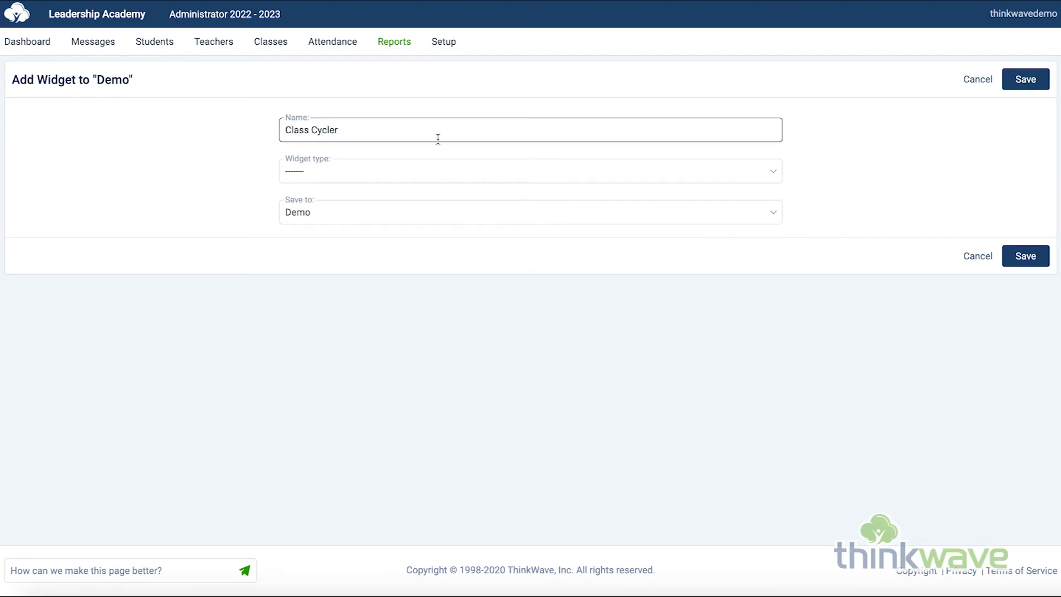
pyautogui.click(472, 171)
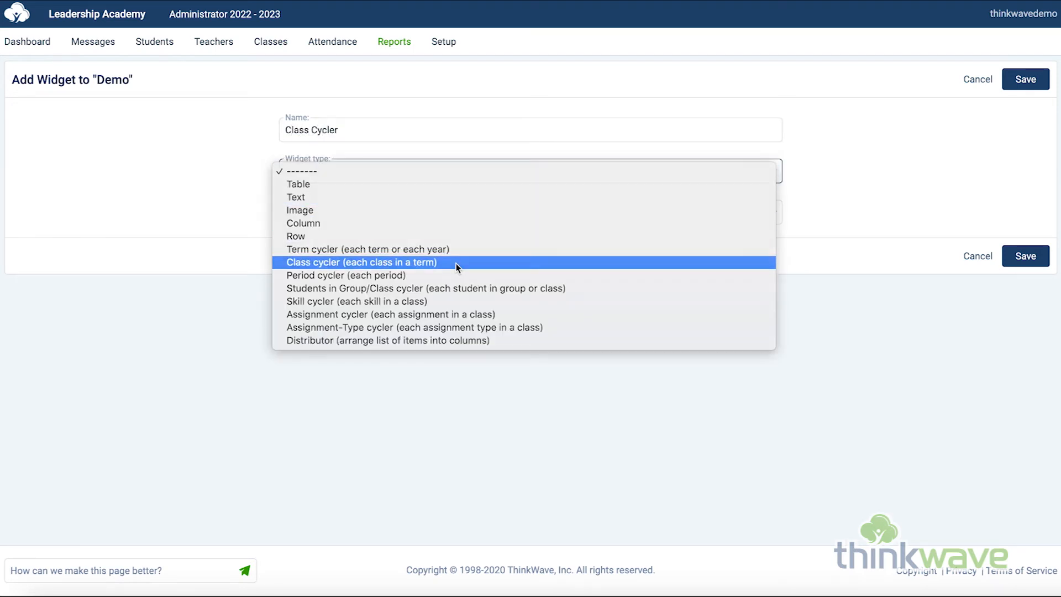
pyautogui.click(456, 263)
pyautogui.click(1025, 81)
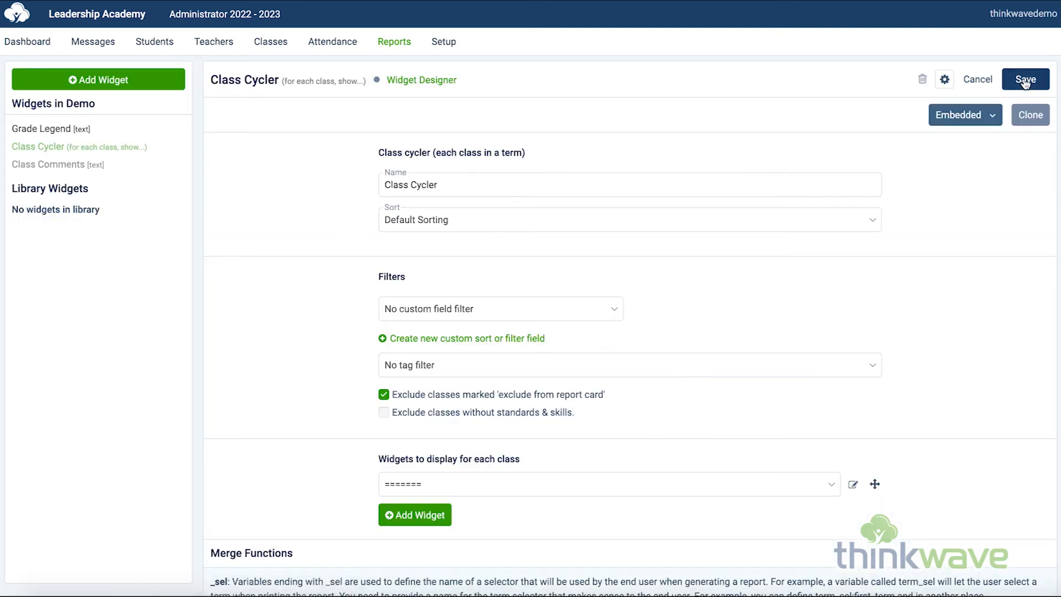
# Step: Set Class Comments [text] as the widget displayed for each class in the Class Cycler and save it
pyautogui.click(575, 490)
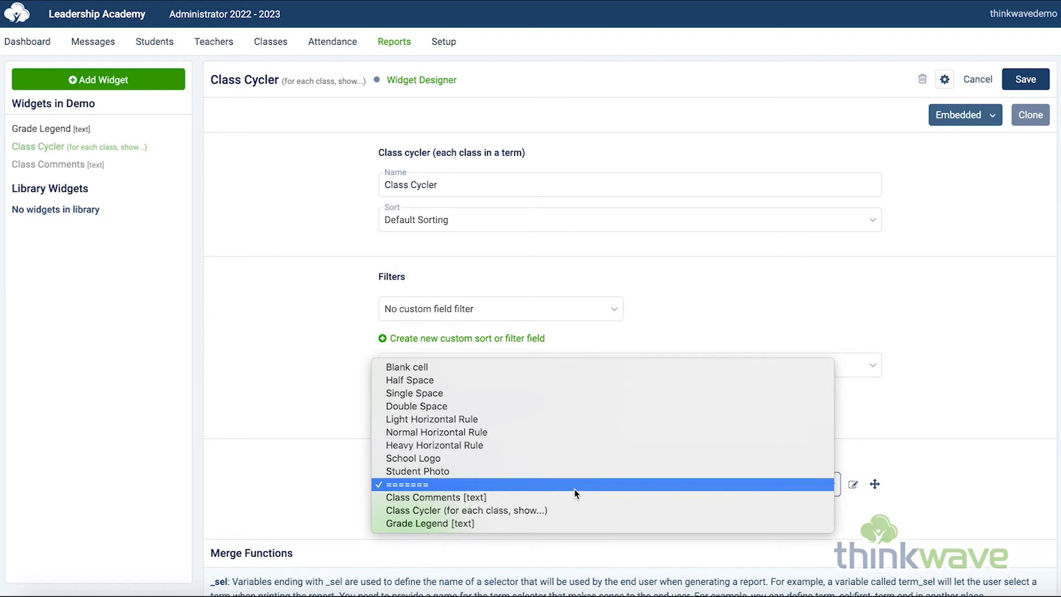
pyautogui.click(572, 501)
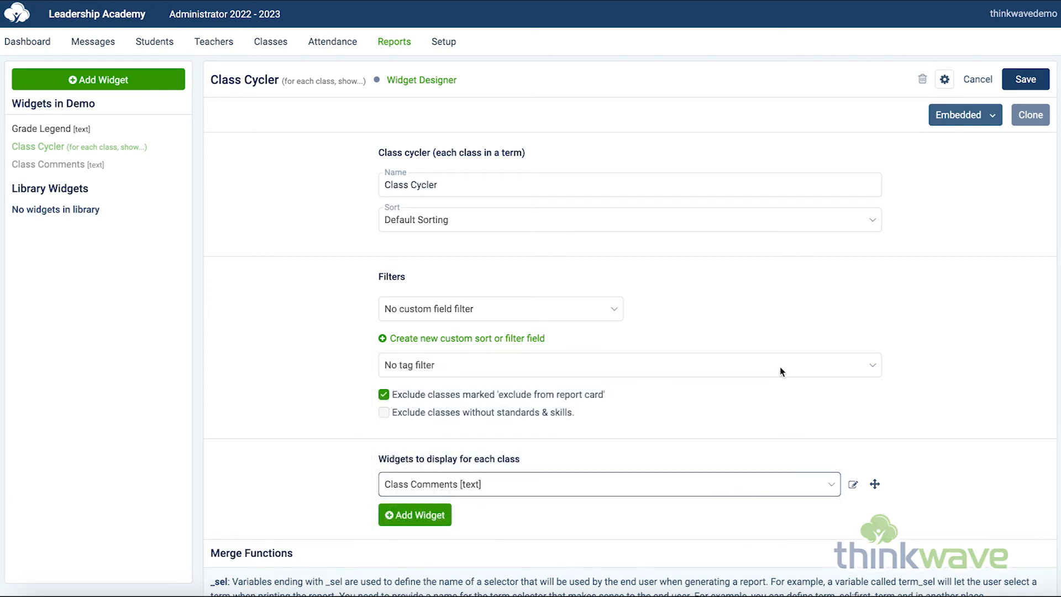
pyautogui.click(1020, 81)
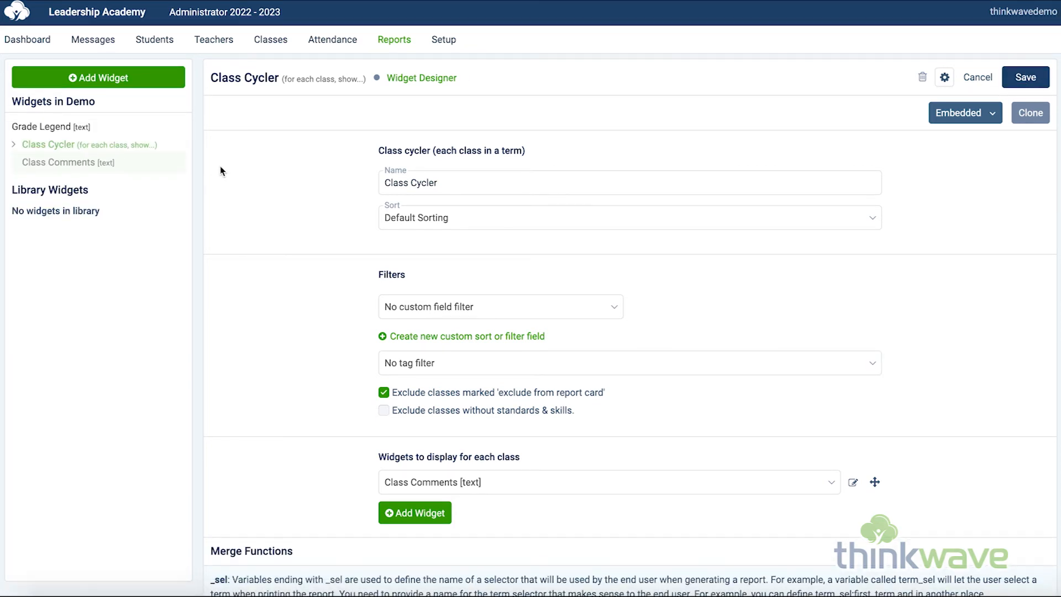
# Step: Replace Grade Legend with the Class Cycler widget in the Demo report's layout cell and save the layout
pyautogui.click(438, 83)
pyautogui.click(424, 149)
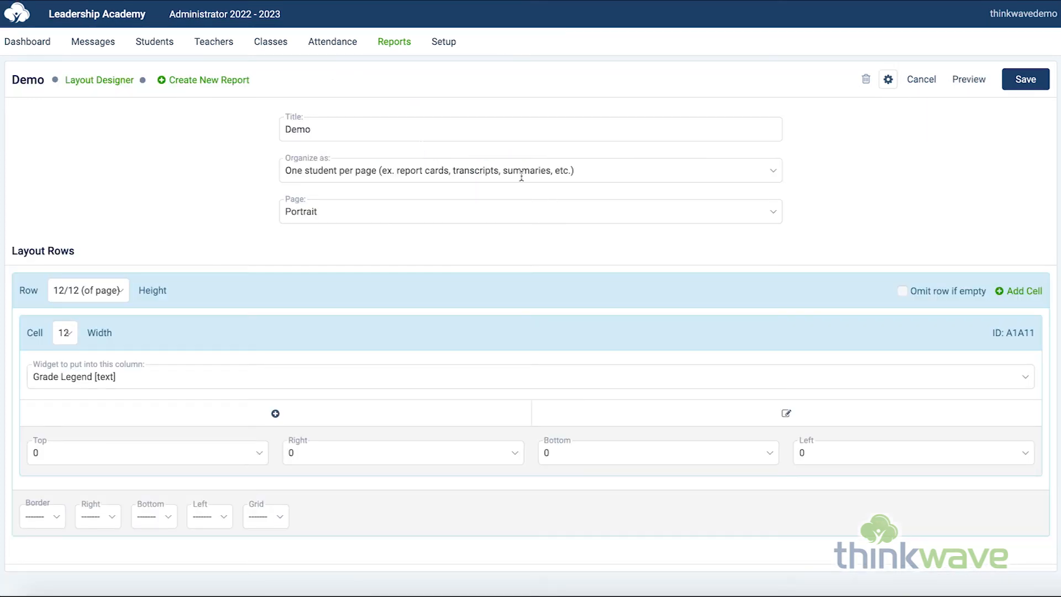
pyautogui.click(227, 382)
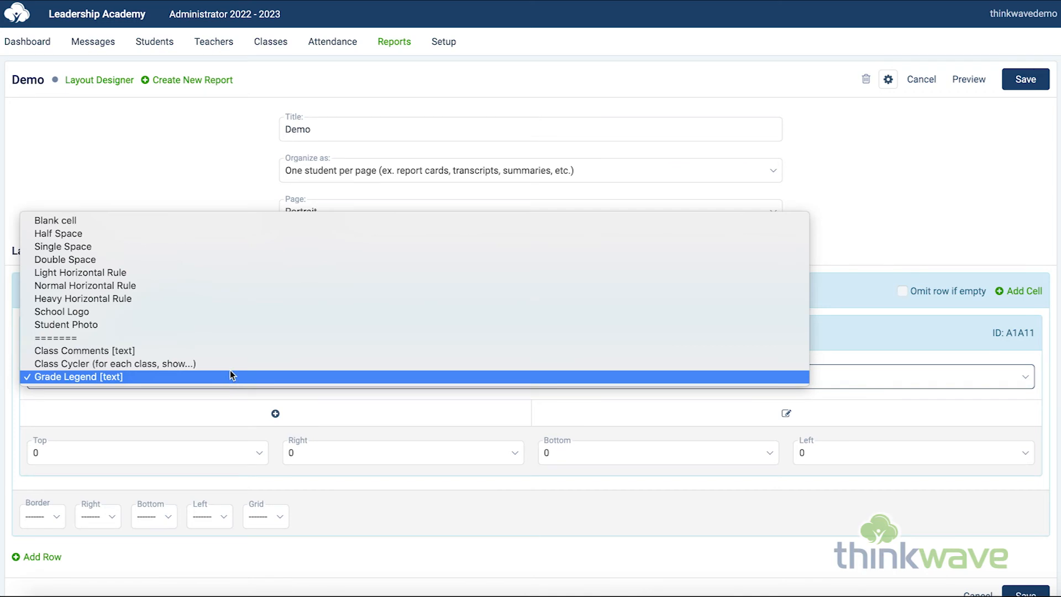
pyautogui.press('Escape')
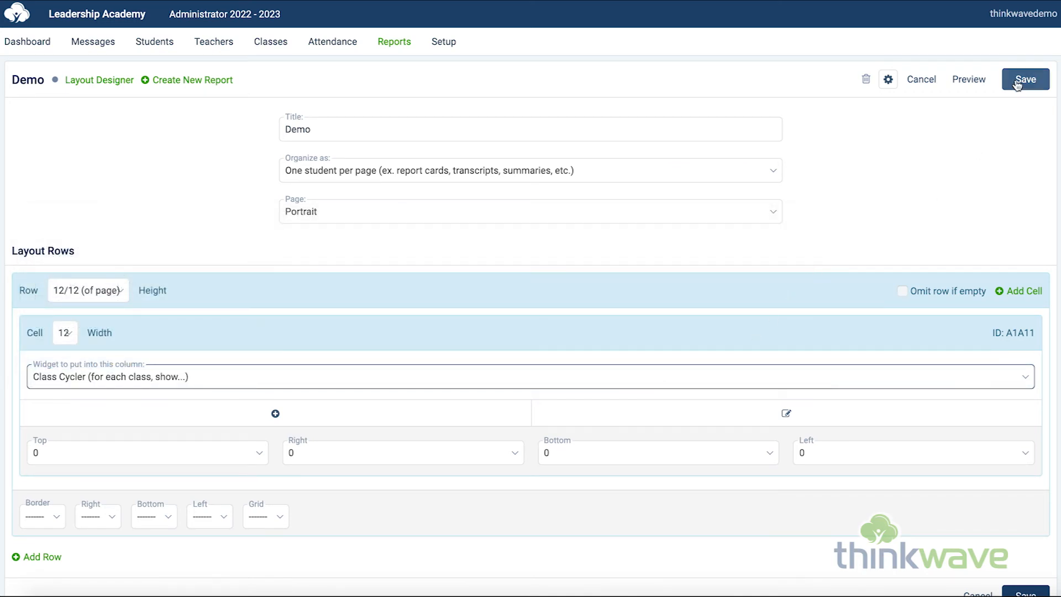
pyautogui.click(1018, 81)
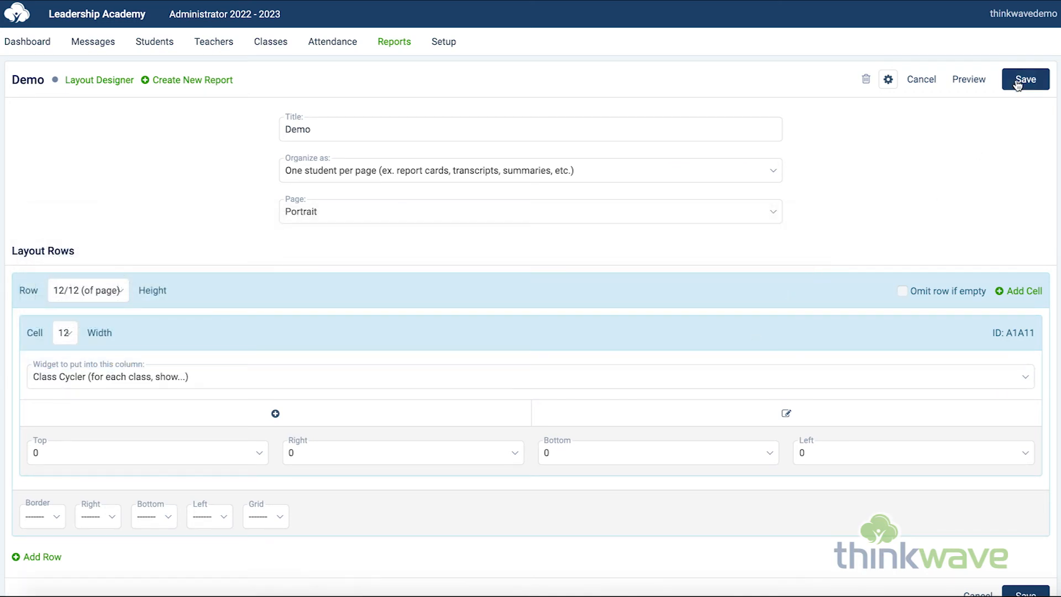
# Step: Configure the Demo report with 1st Sem as the term for comments and generate it for the third listed student
pyautogui.click(365, 1)
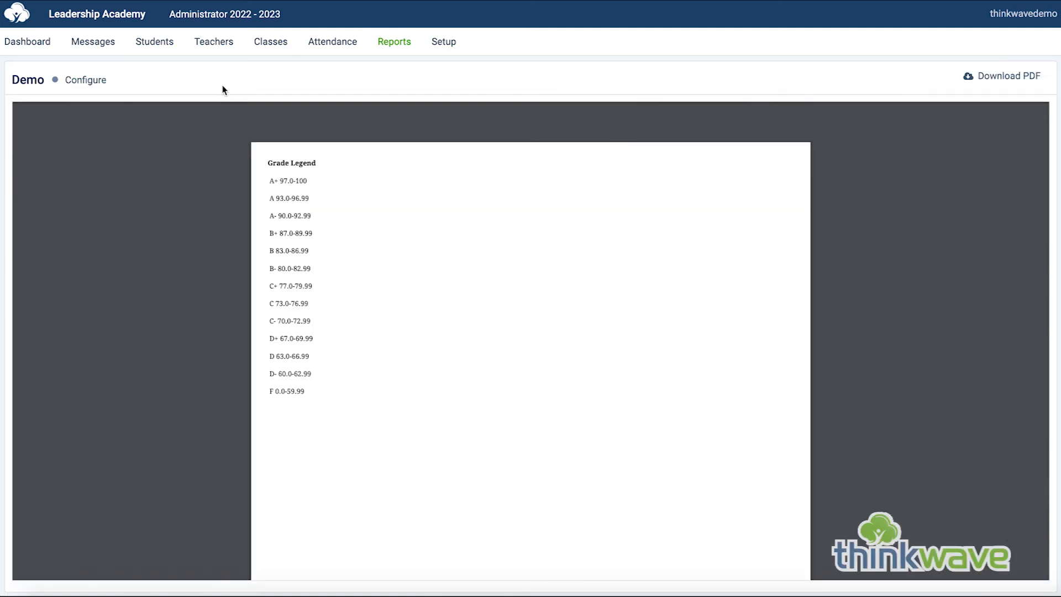
pyautogui.click(68, 83)
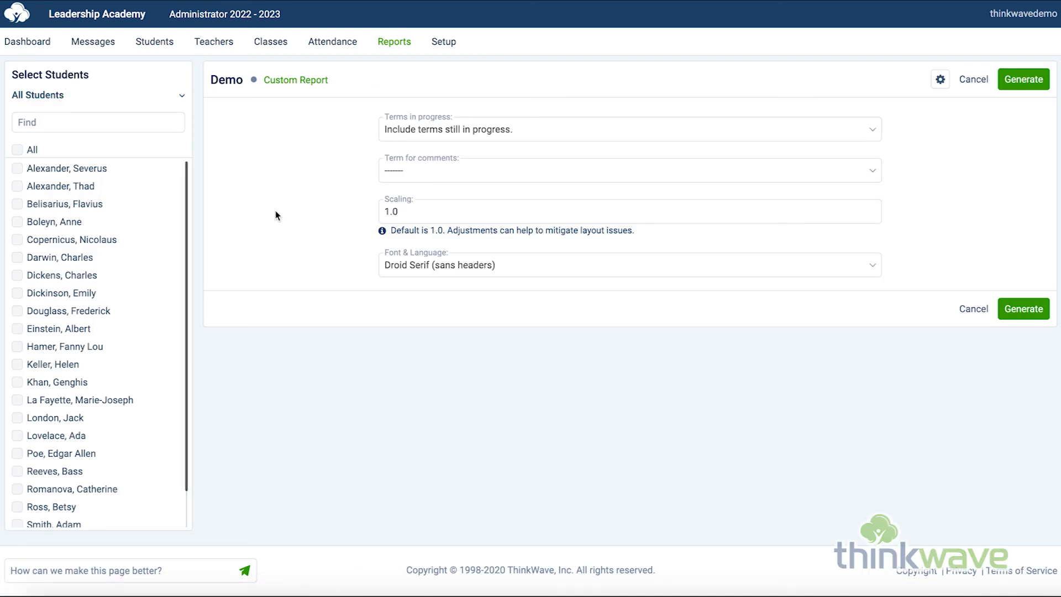
pyautogui.click(509, 172)
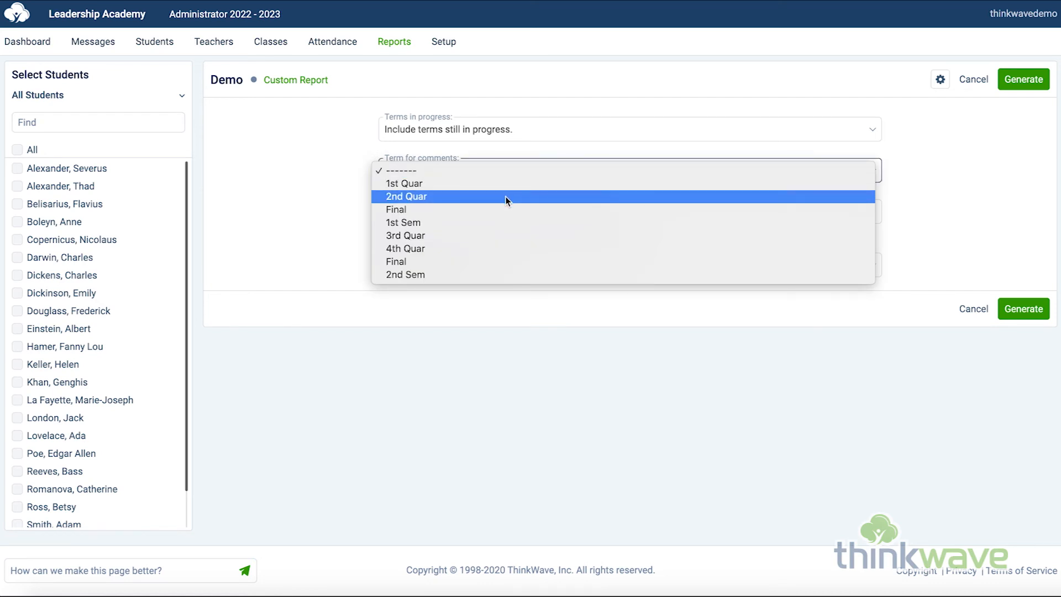
pyautogui.click(504, 222)
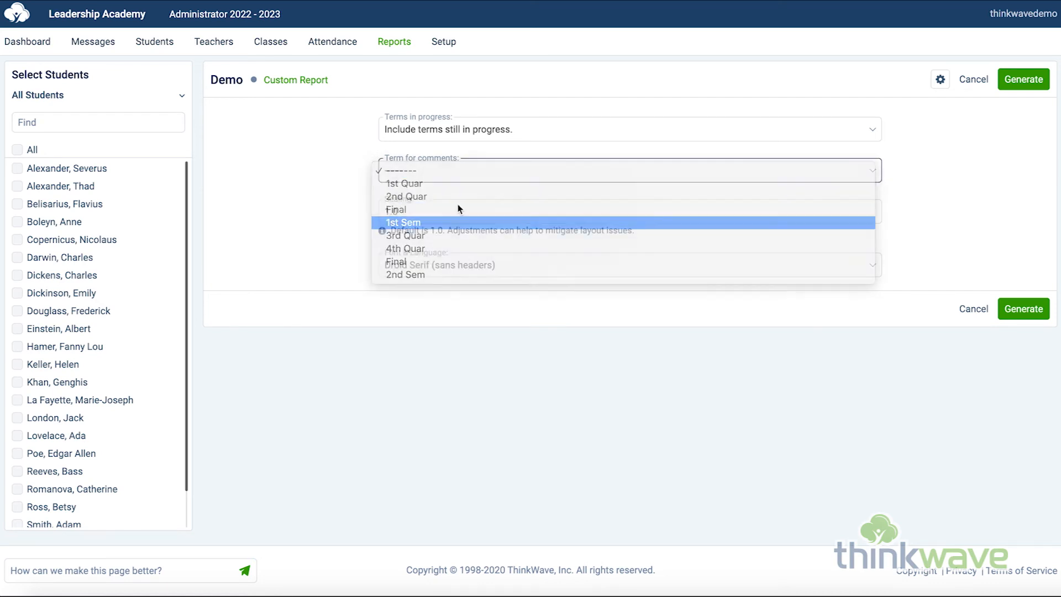
pyautogui.click(53, 206)
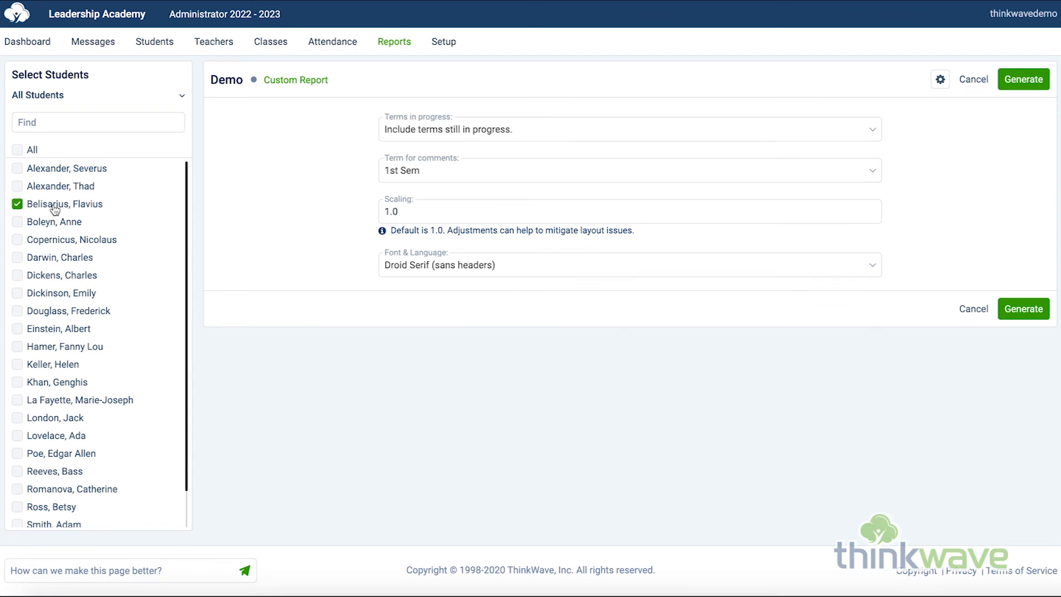
pyautogui.click(1024, 79)
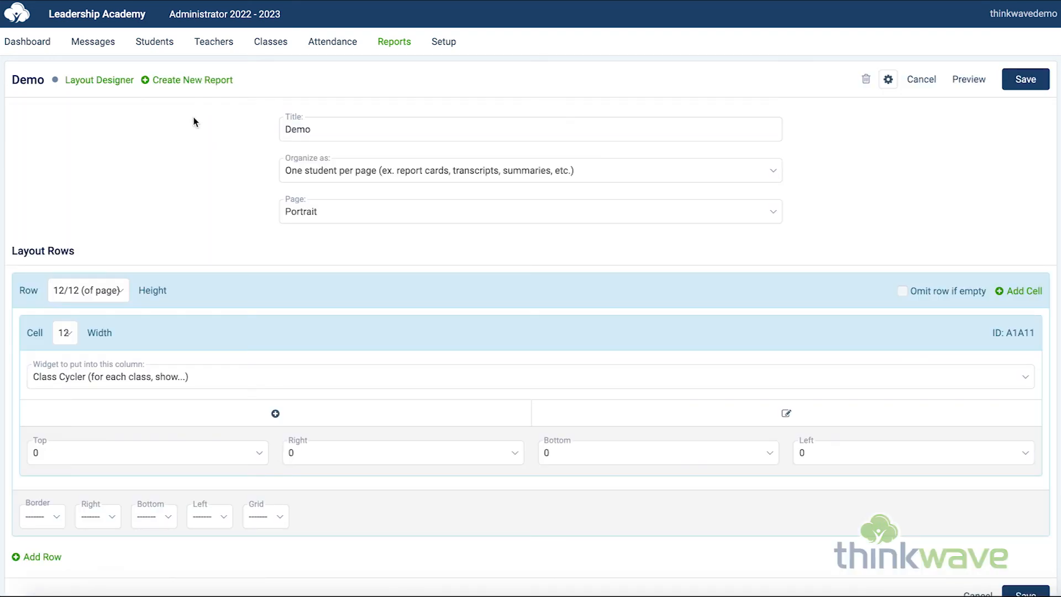
# Step: Make the class name bold in the Class Comments widget by wrapping {{class}} in <b> and </b> tags
pyautogui.moveTo(112, 78)
pyautogui.click(107, 169)
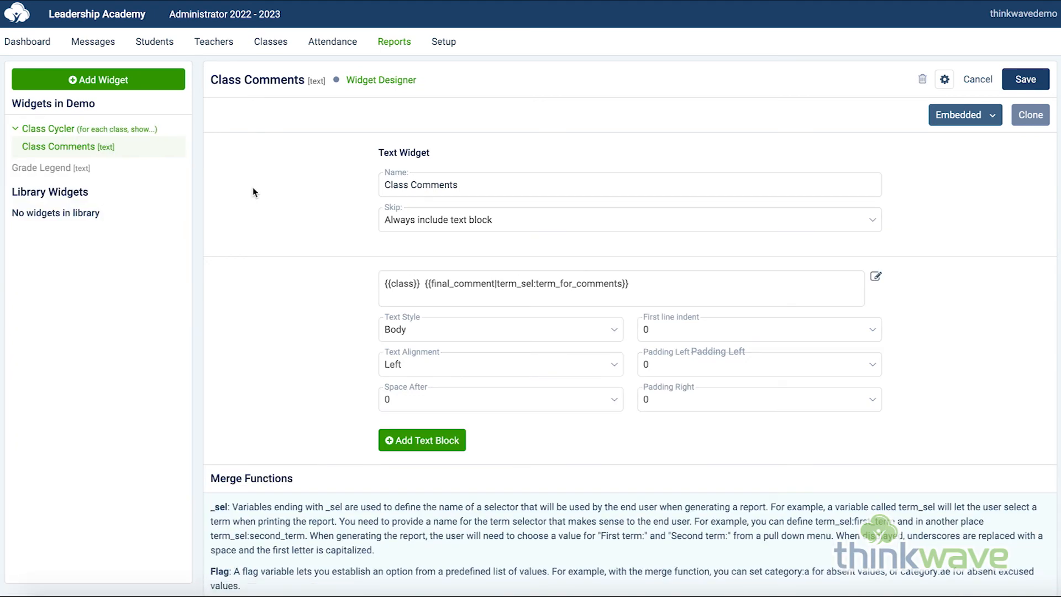
pyautogui.click(386, 283)
pyautogui.write('<b>')
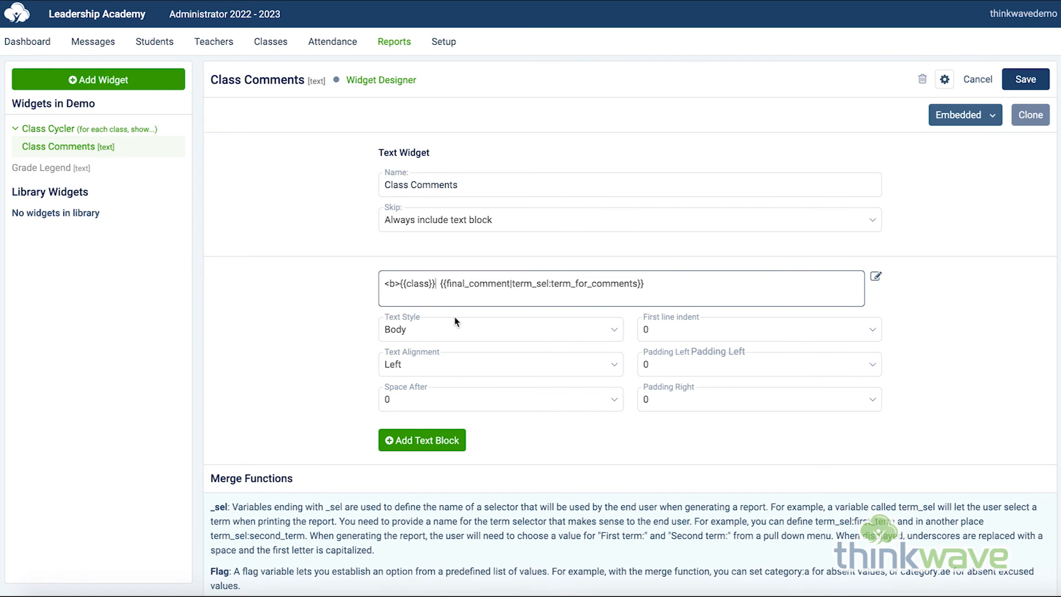
pyautogui.write('</b>')
pyautogui.click(555, 313)
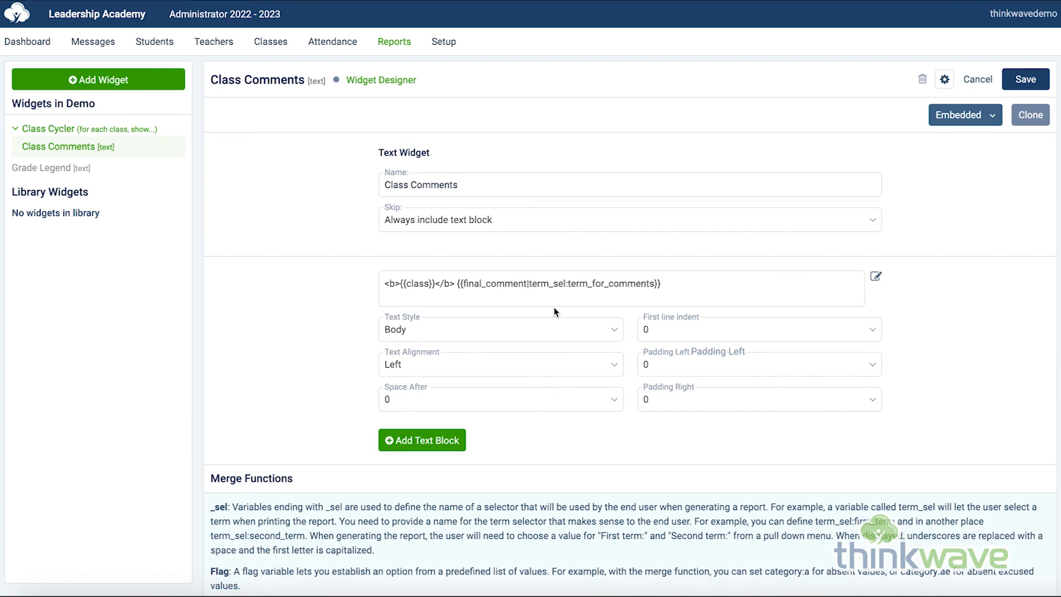
# Step: Set Class Comments to skip the text block if any merge field is blank, with Padding Left 2 and Space After Light Horizontal Rule, and save
pyautogui.click(518, 220)
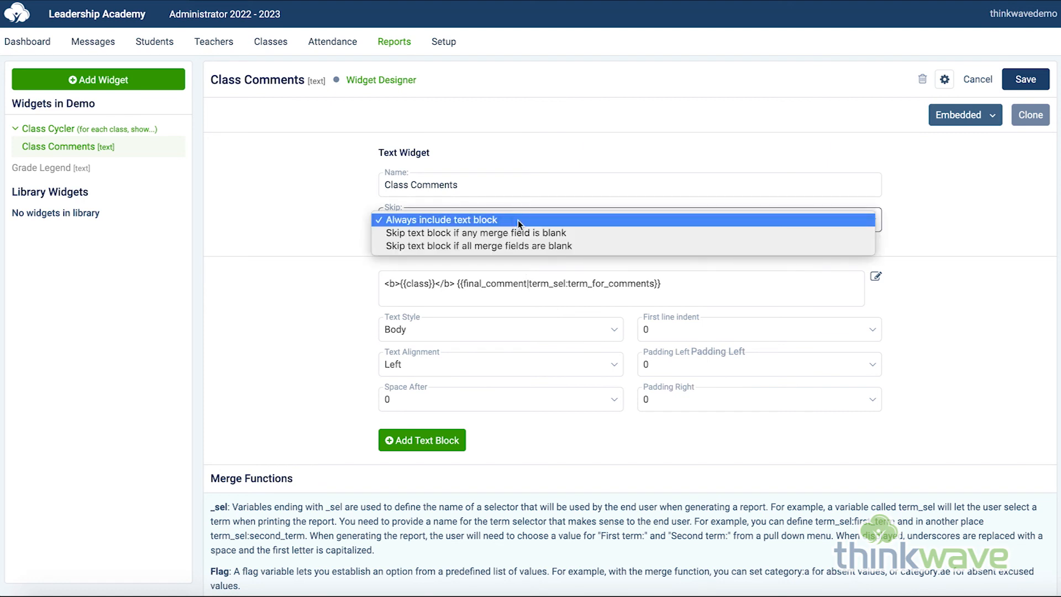
pyautogui.click(577, 234)
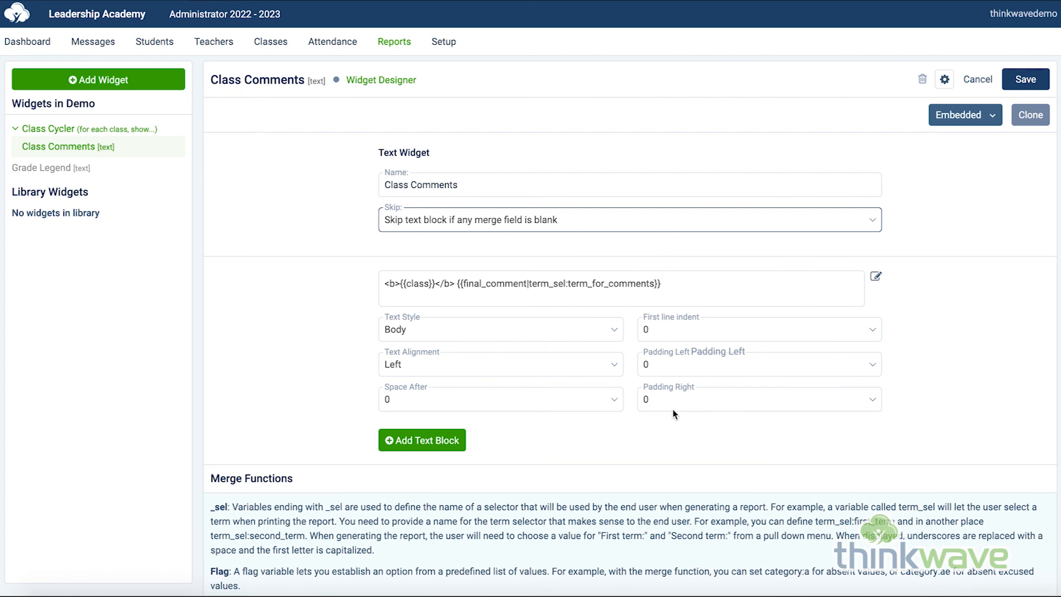
pyautogui.click(718, 367)
pyautogui.click(716, 390)
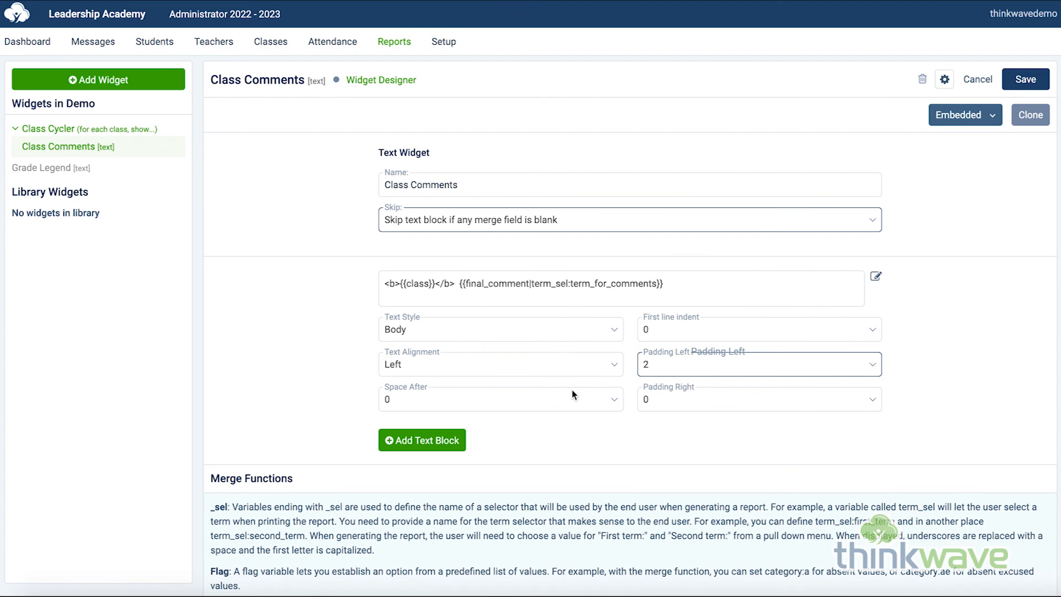
pyautogui.click(575, 399)
pyautogui.click(576, 449)
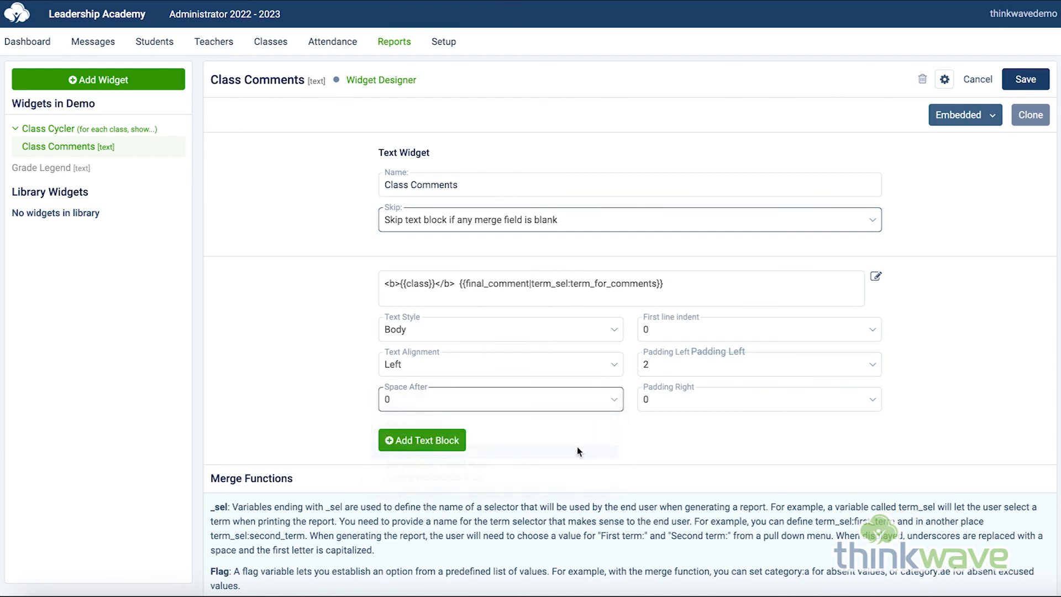
pyautogui.click(1026, 81)
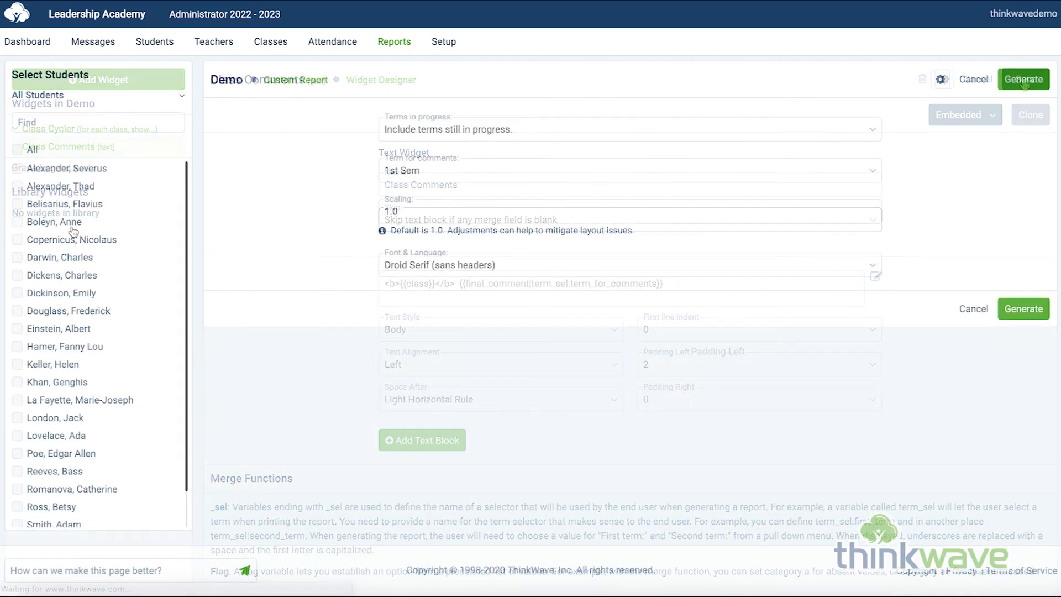
# Step: Regenerate the Demo report for the same third listed student, using the 1st Sem comments
pyautogui.click(64, 205)
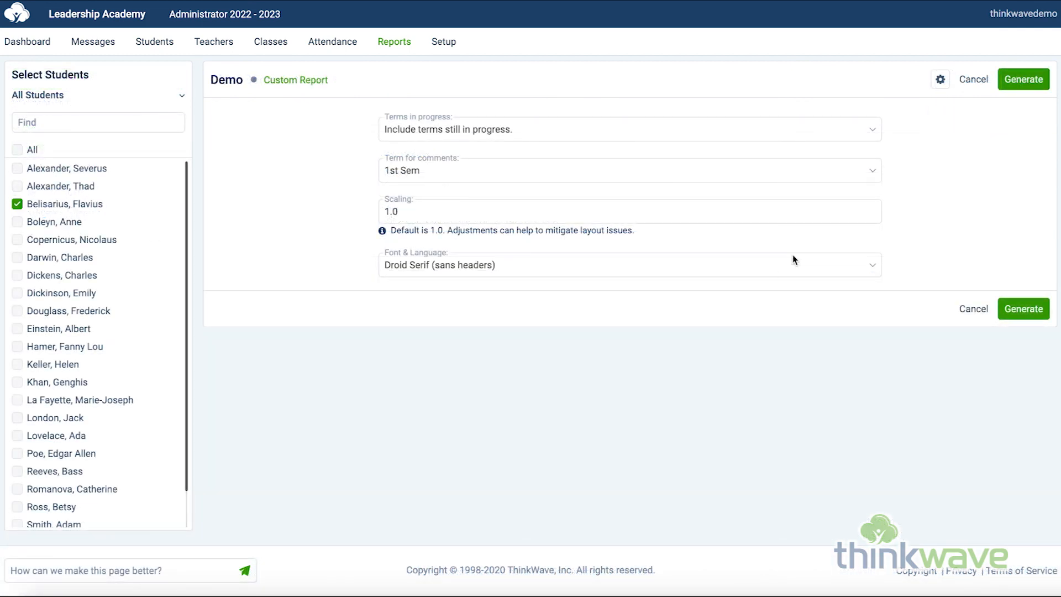
pyautogui.click(1025, 83)
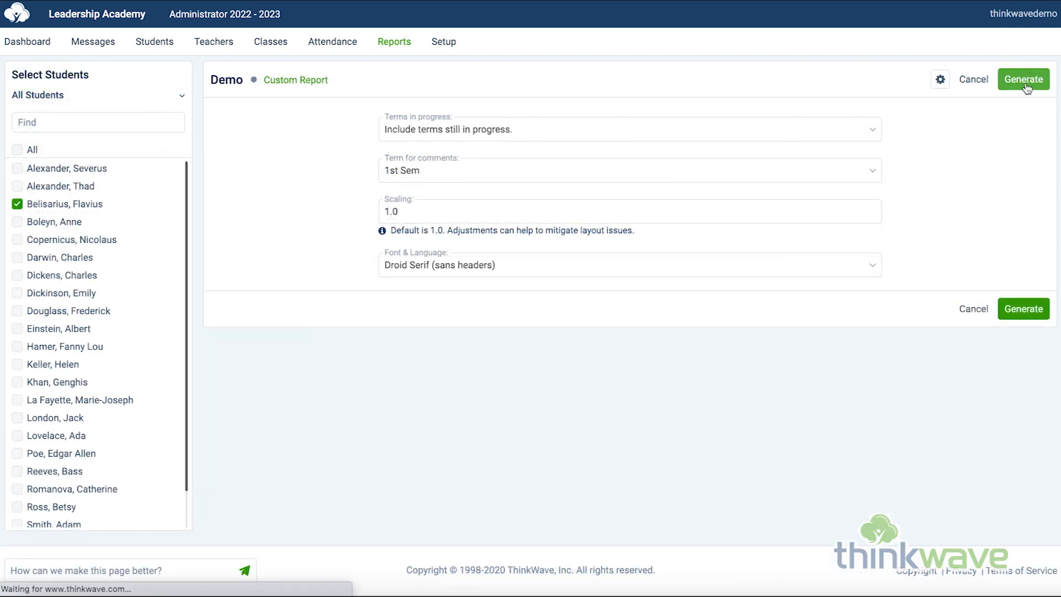